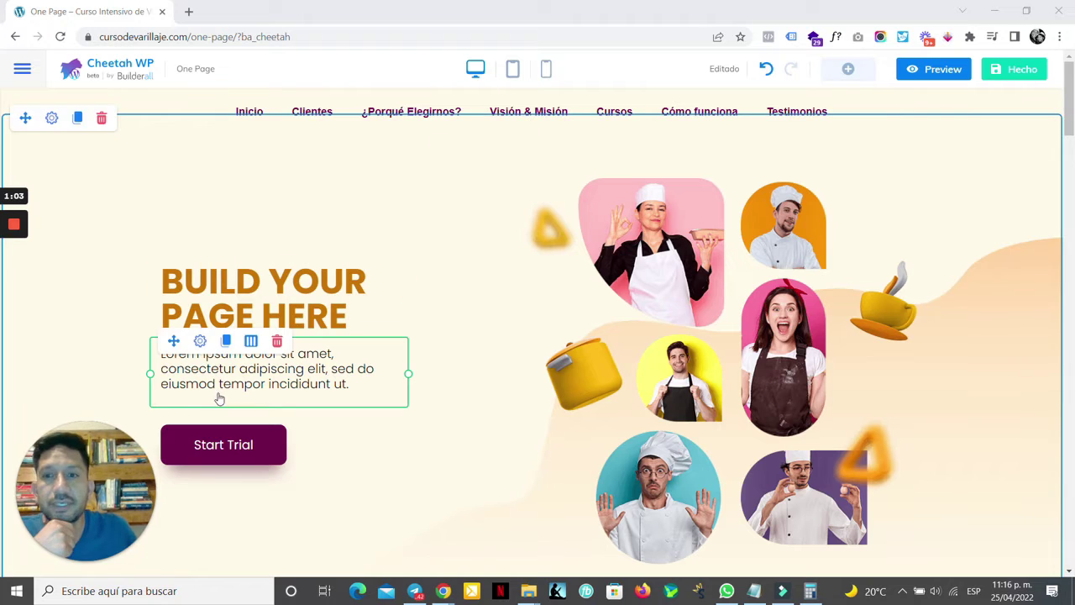
mouse_move(3, 267)
click(14, 341)
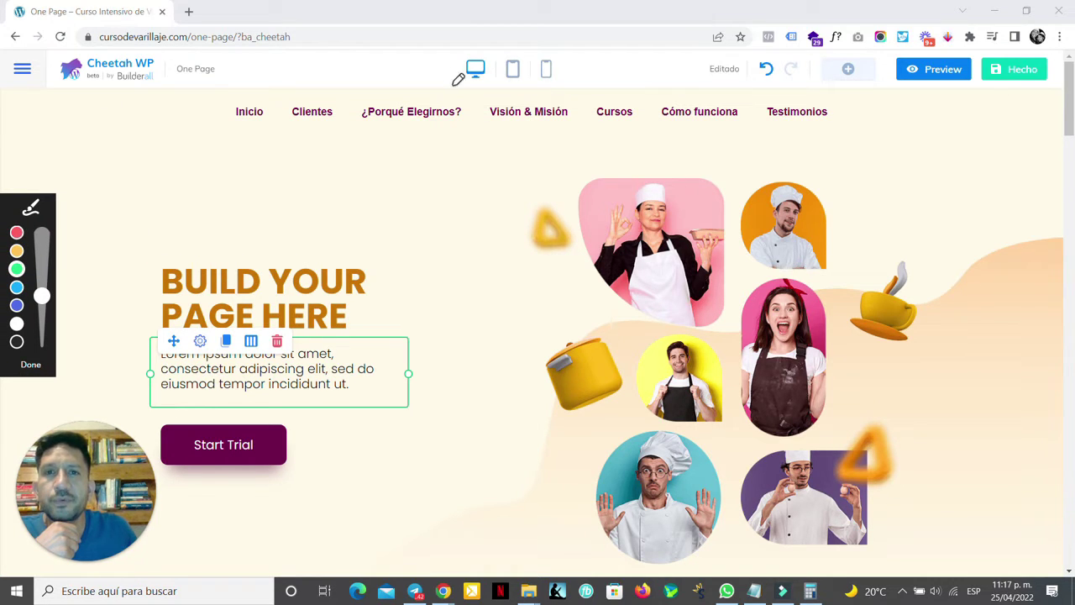
mouse_move(457, 72)
mouse_down()
mouse_move(488, 89)
mouse_move(494, 52)
mouse_move(470, 44)
mouse_move(458, 75)
mouse_move(492, 90)
mouse_up()
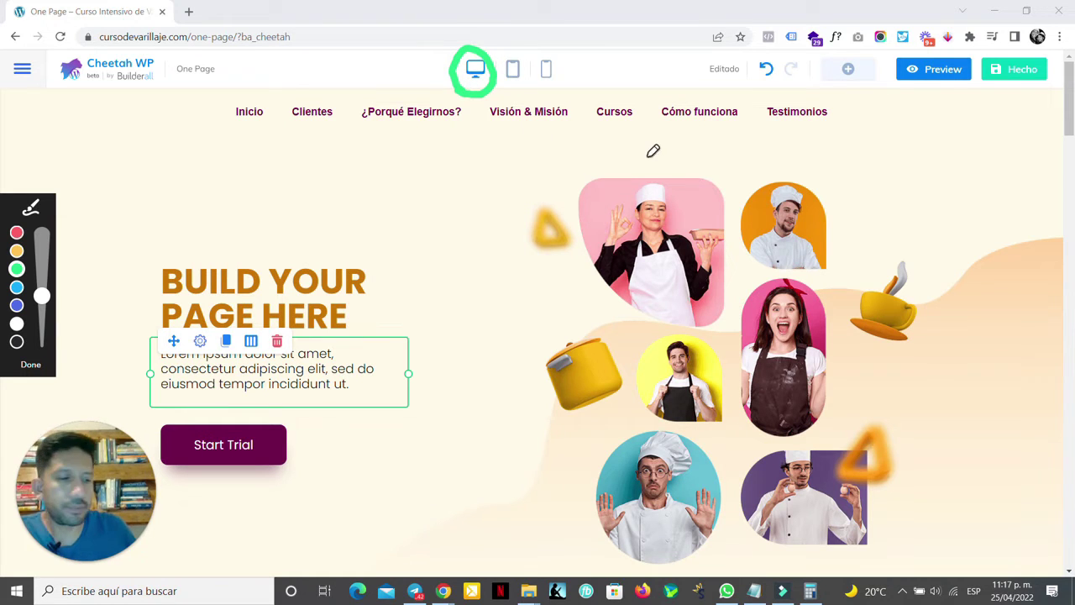
click(15, 286)
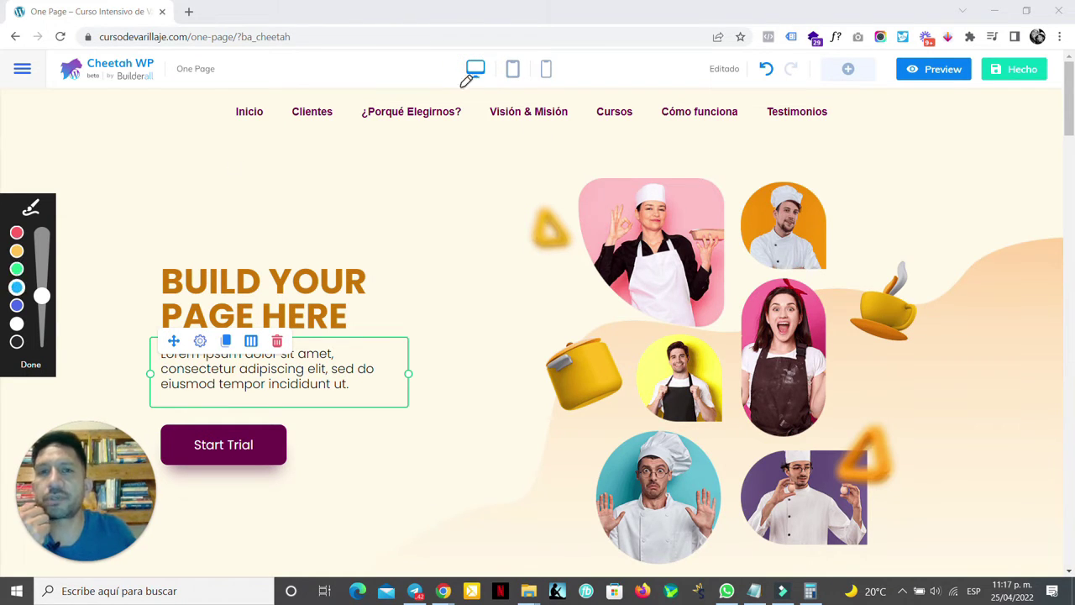
mouse_move(506, 51)
mouse_down()
mouse_move(502, 87)
mouse_move(530, 80)
mouse_move(533, 50)
mouse_move(506, 42)
mouse_move(497, 55)
mouse_move(540, 48)
mouse_move(566, 80)
mouse_move(546, 44)
mouse_up()
click(16, 251)
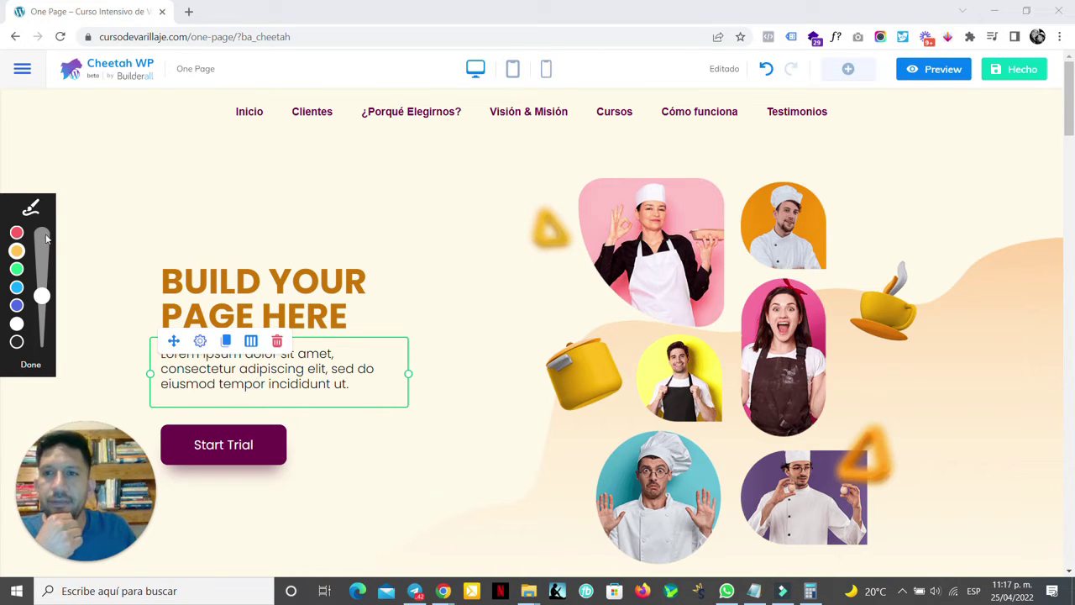
click(32, 365)
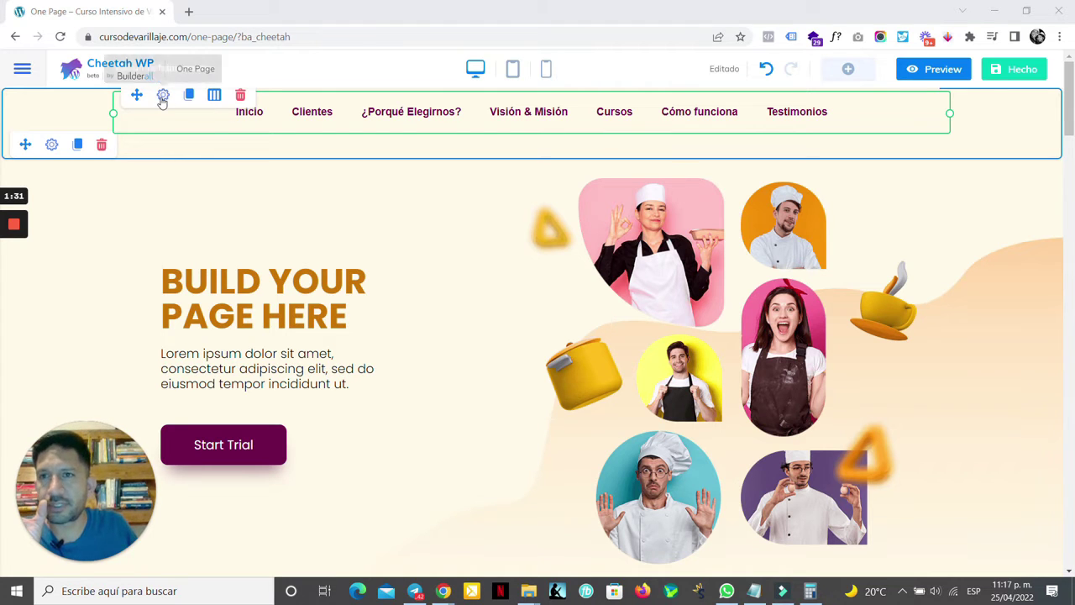
- Open the top navigation menu's mobile settings and review the breakpoint, hamburger icon and logo options
click(162, 99)
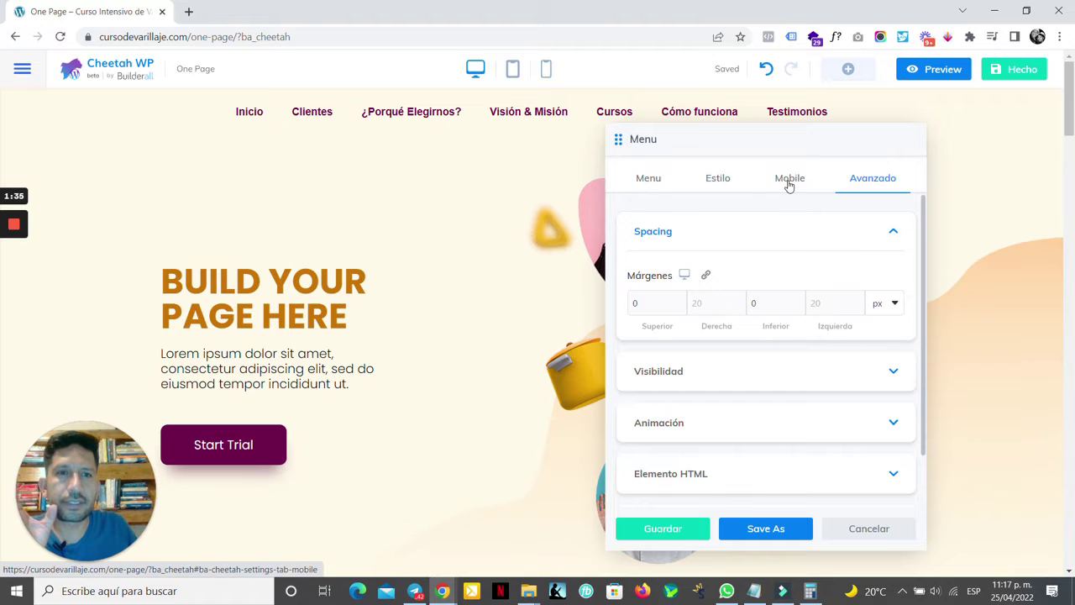
click(789, 176)
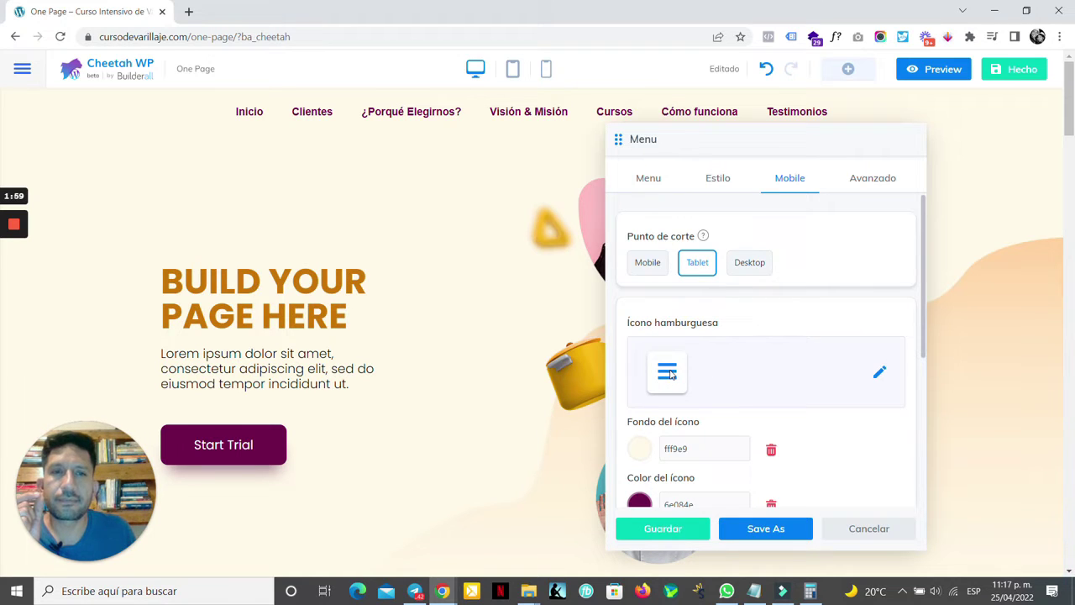
mouse_move(532, 146)
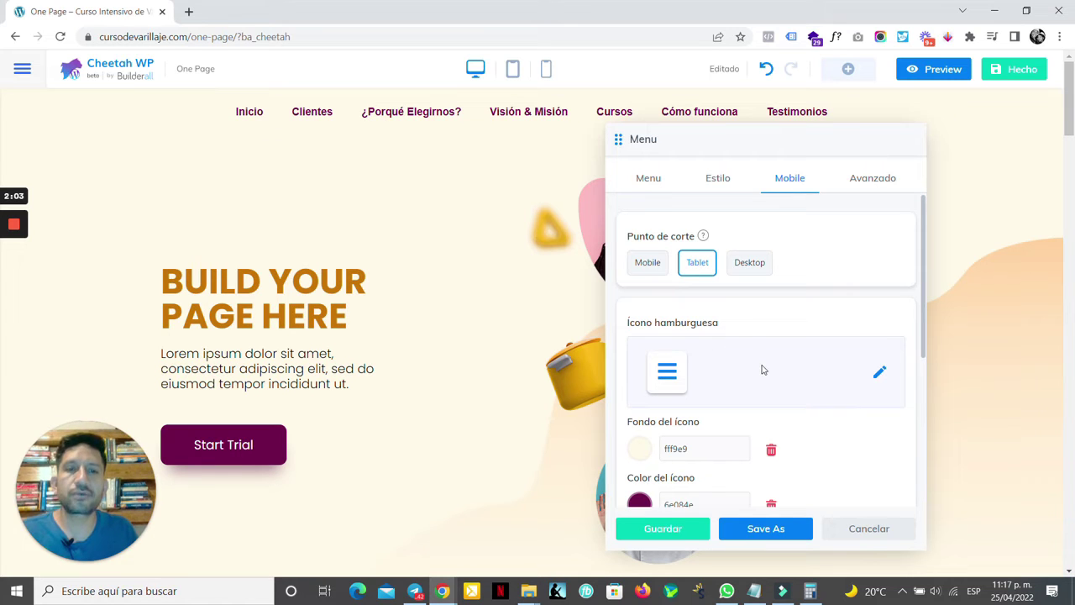
scroll(763, 369, down, 3)
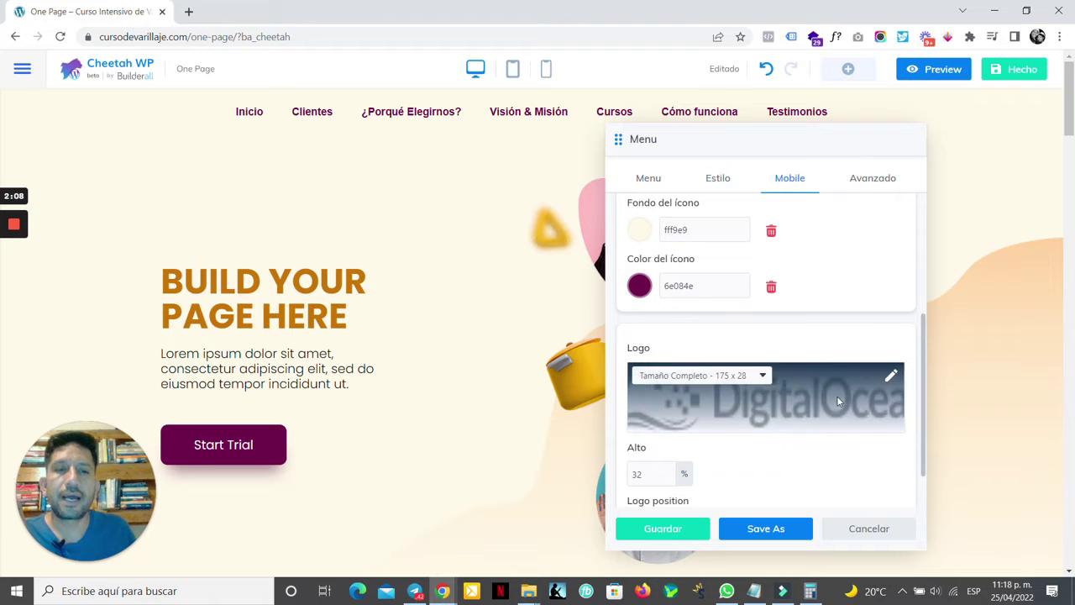
- Choose the DigitalOcean image from the media library as the menu's mobile logo
click(732, 370)
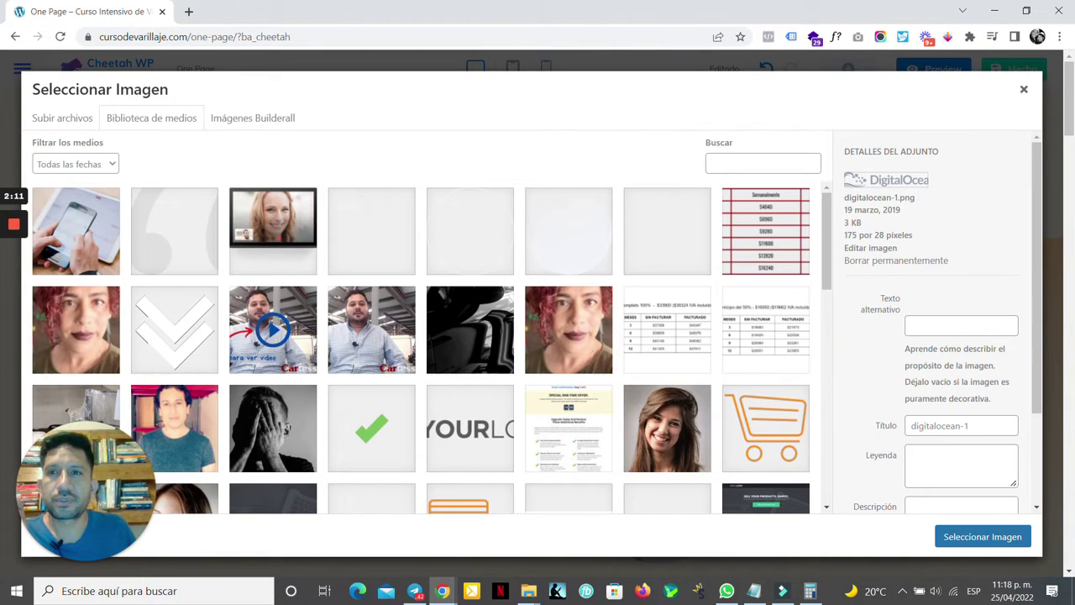
click(66, 121)
click(113, 117)
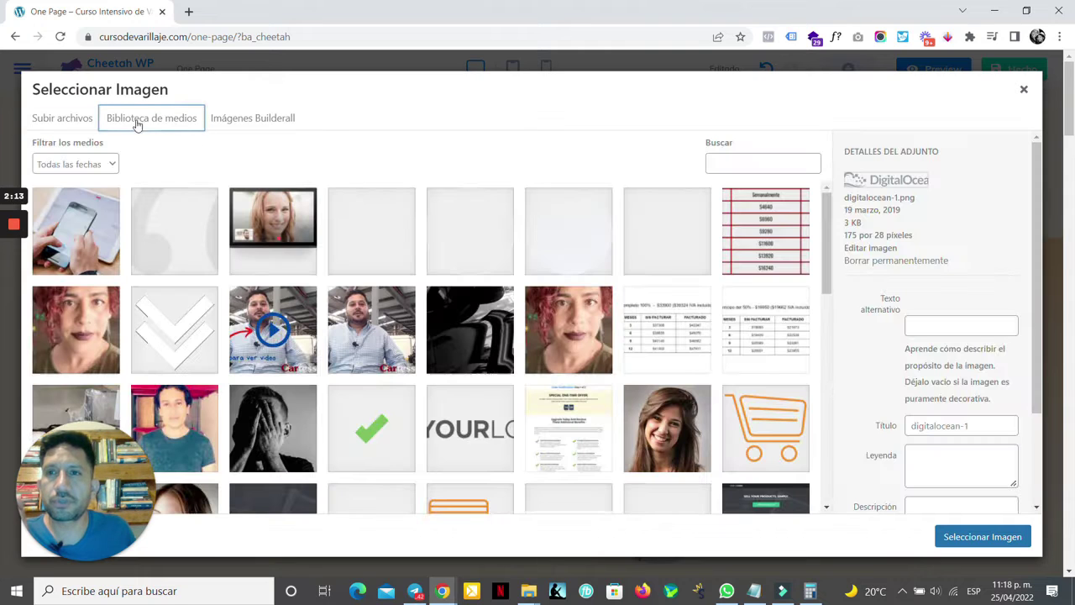
scroll(614, 416, down, 5)
scroll(614, 410, up, 1)
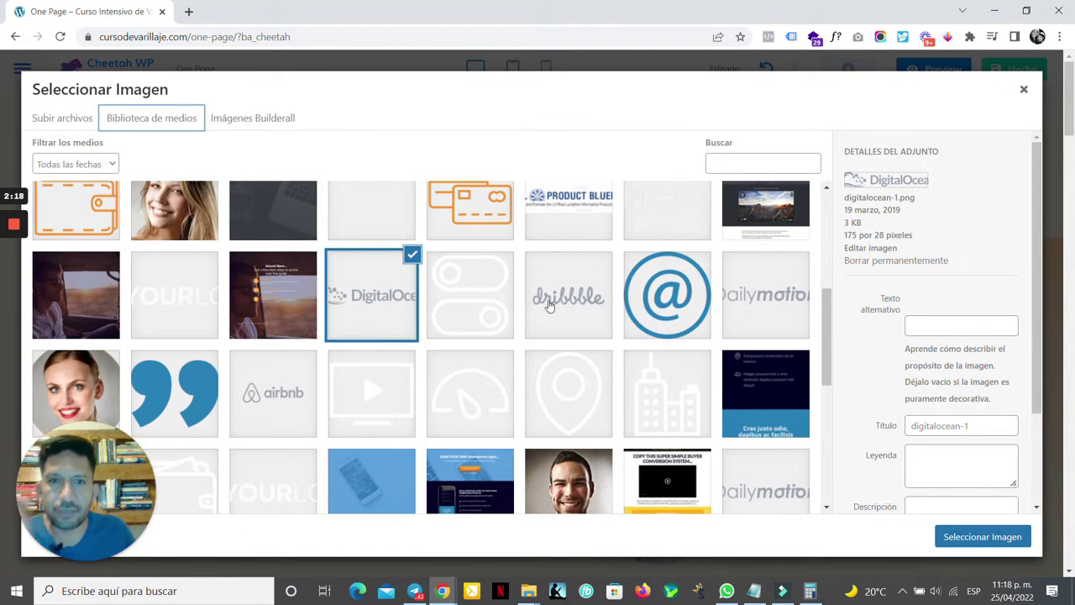
click(578, 306)
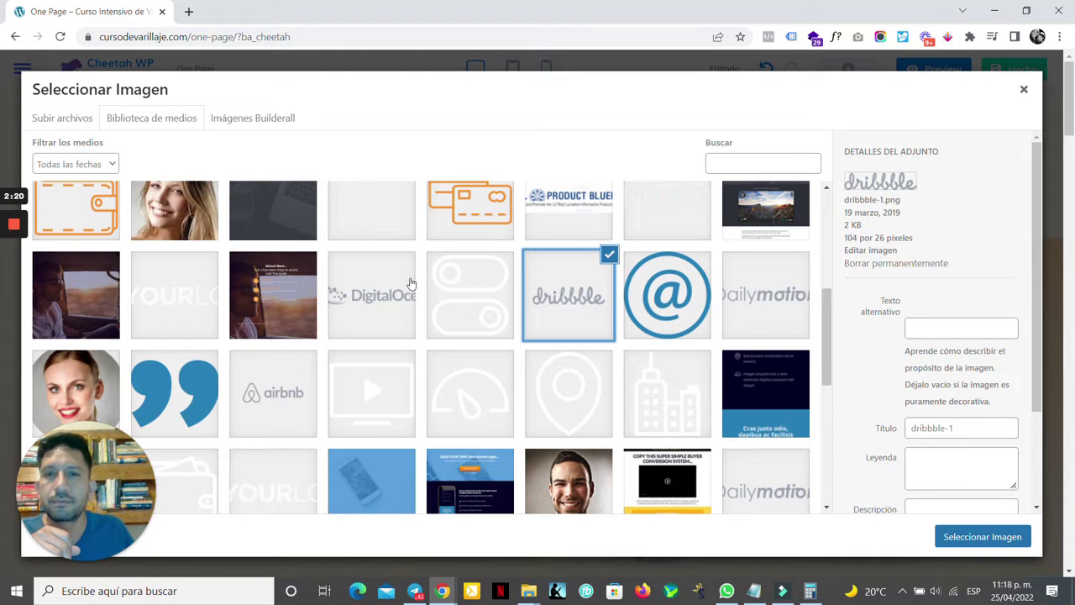
click(378, 298)
click(996, 538)
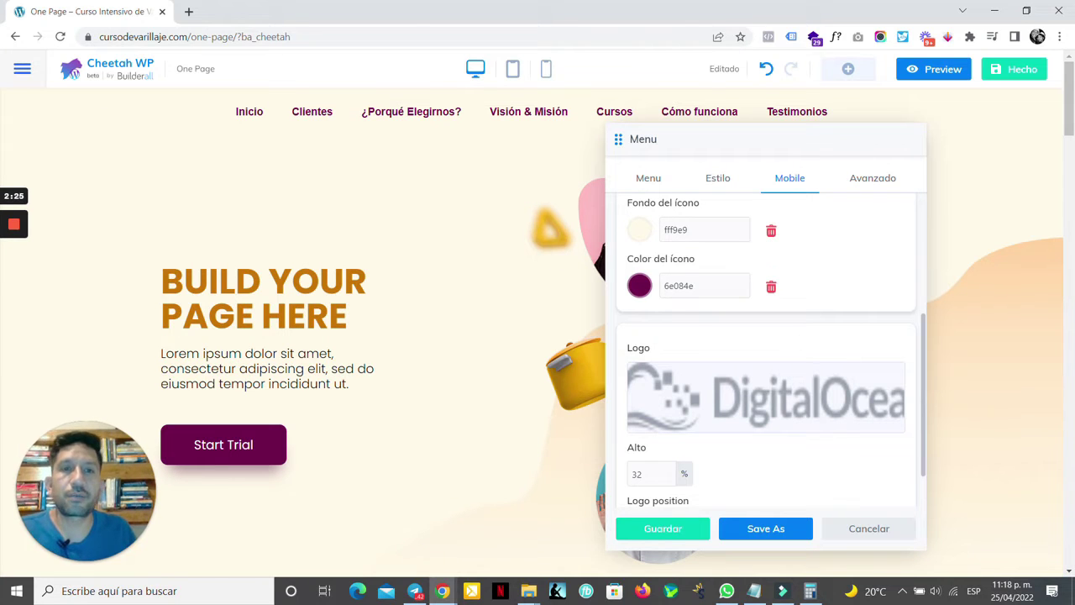
- Check the header in the tablet layout and in the mobile layout, keeping the menu settings clear of the page
scroll(748, 311, up, 3)
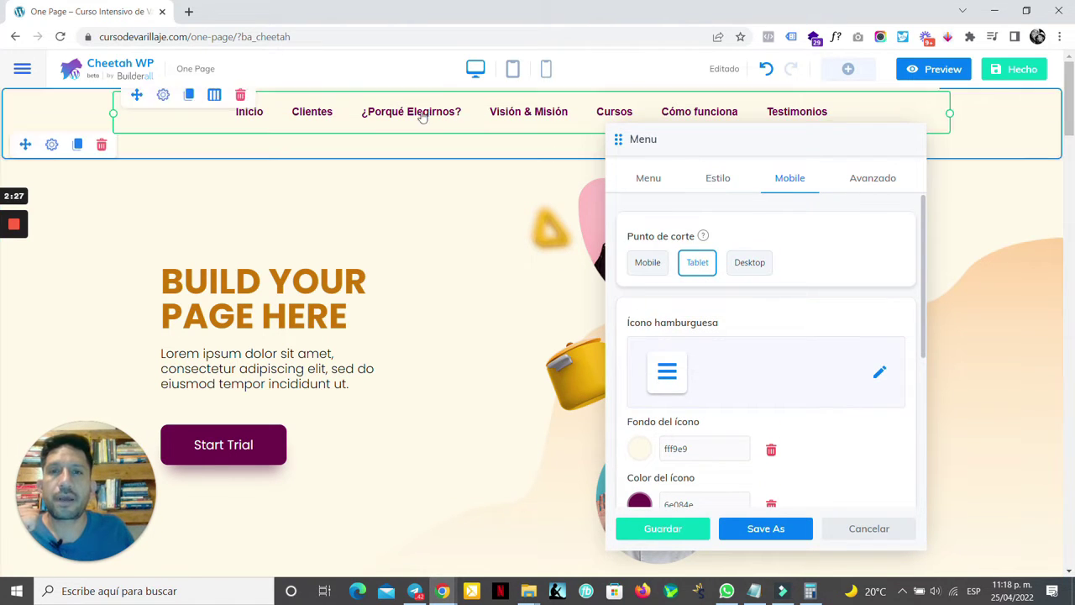
click(514, 75)
drag(734, 137, 801, 247)
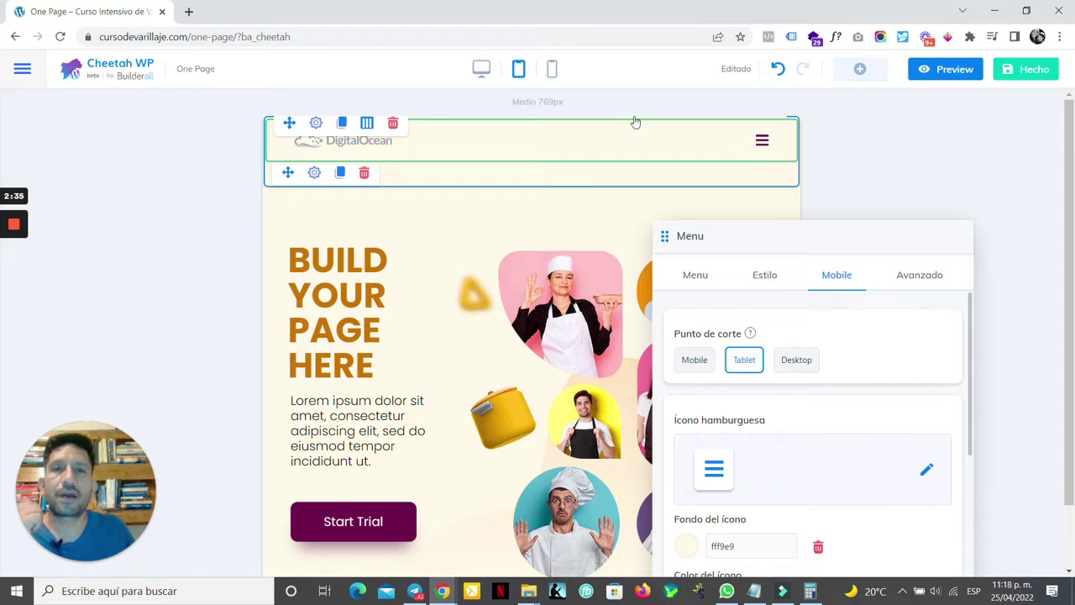
click(552, 74)
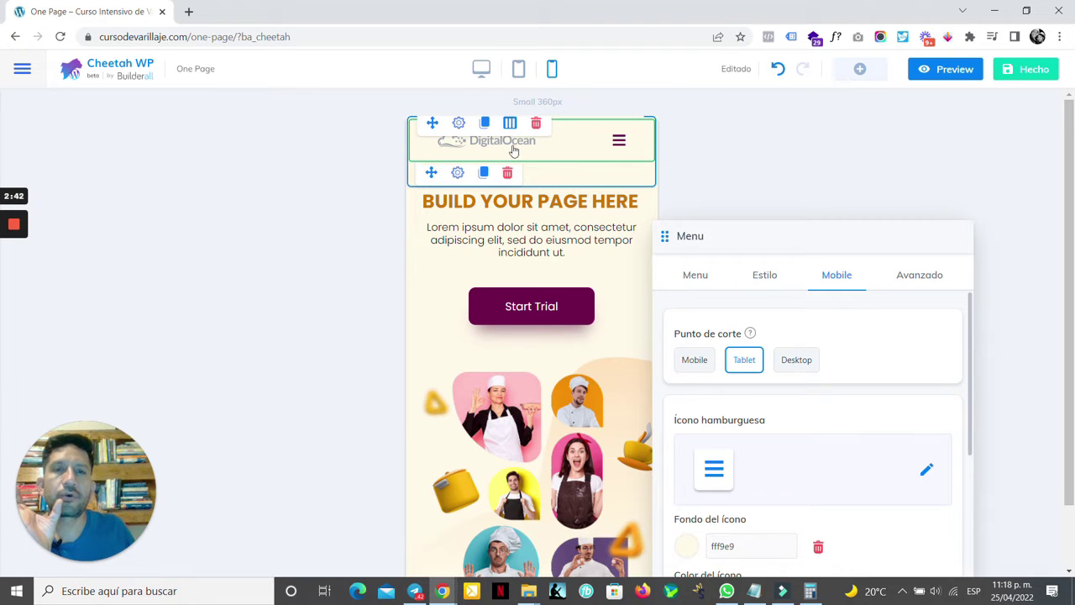
drag(766, 234, 800, 127)
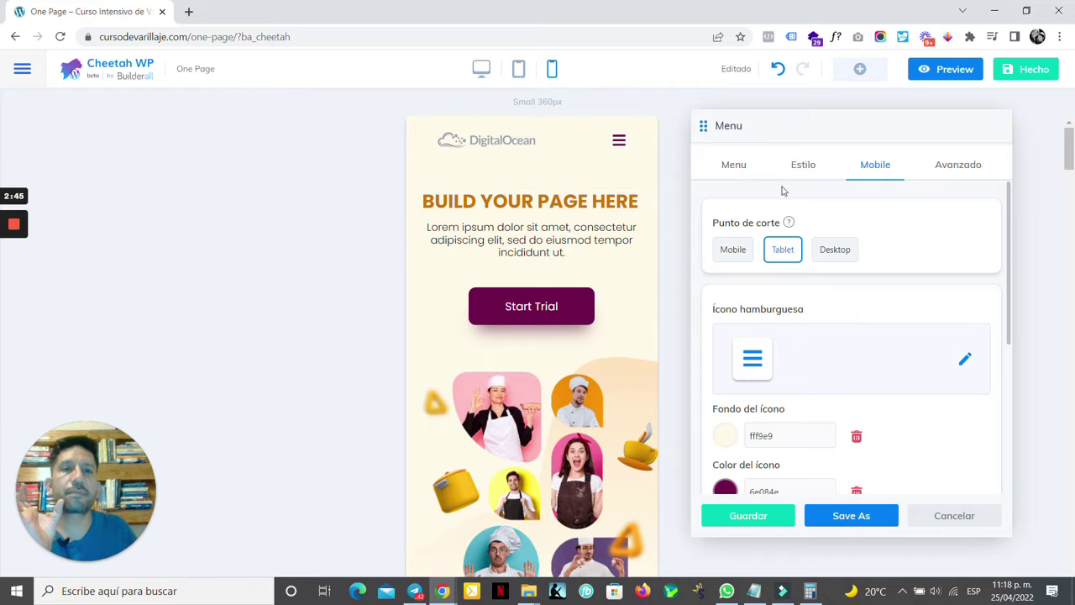
- Set the hamburger icon's background colour to #383838
scroll(819, 405, down, 2)
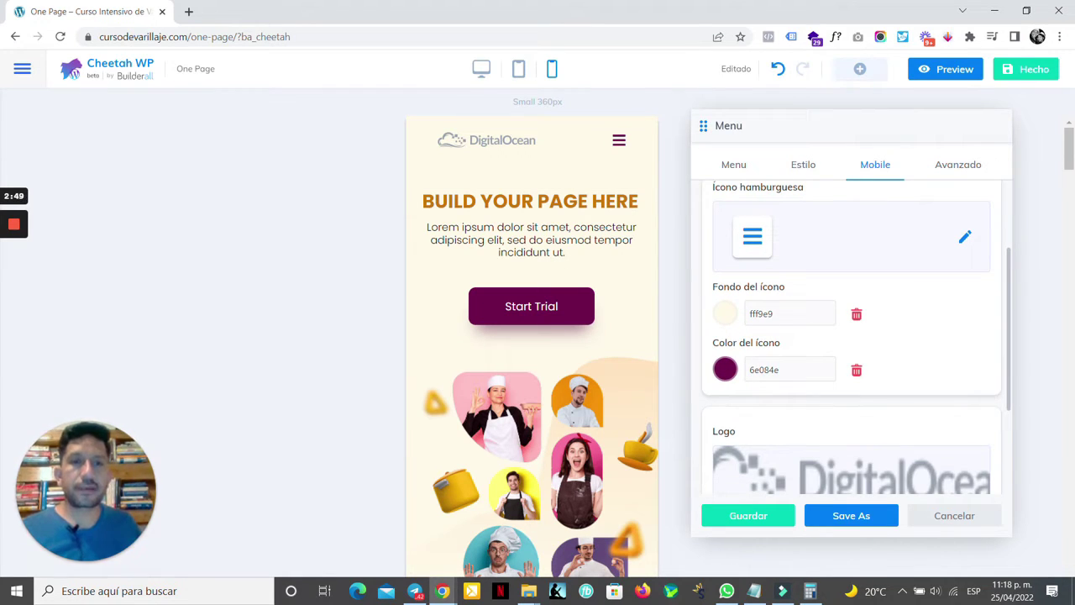
click(725, 311)
drag(739, 336, 721, 436)
click(963, 353)
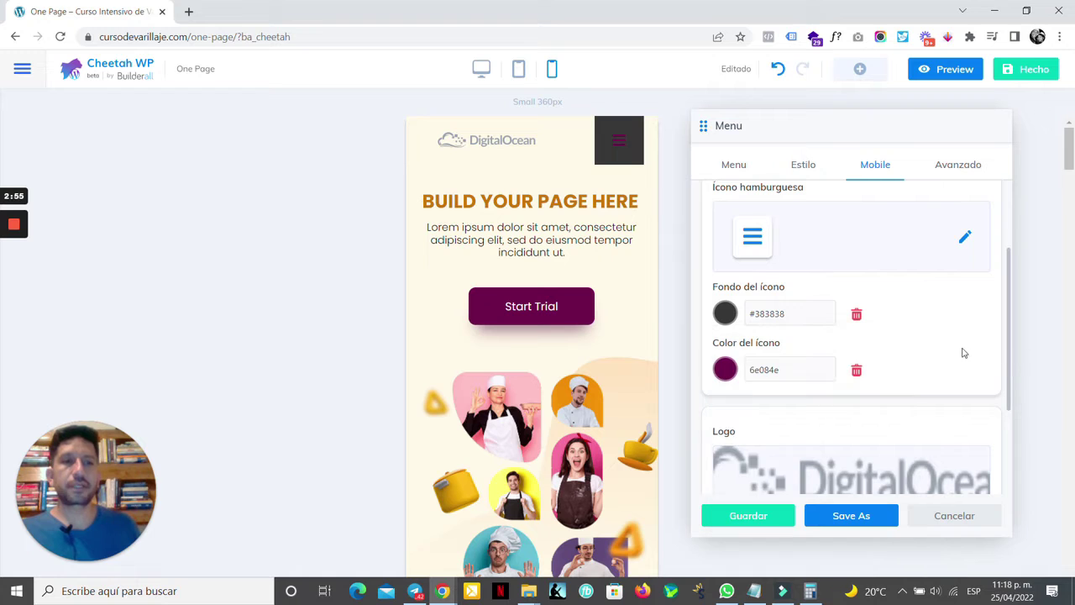
- Set the hamburger icon's own colour to white, #ffffff
click(727, 374)
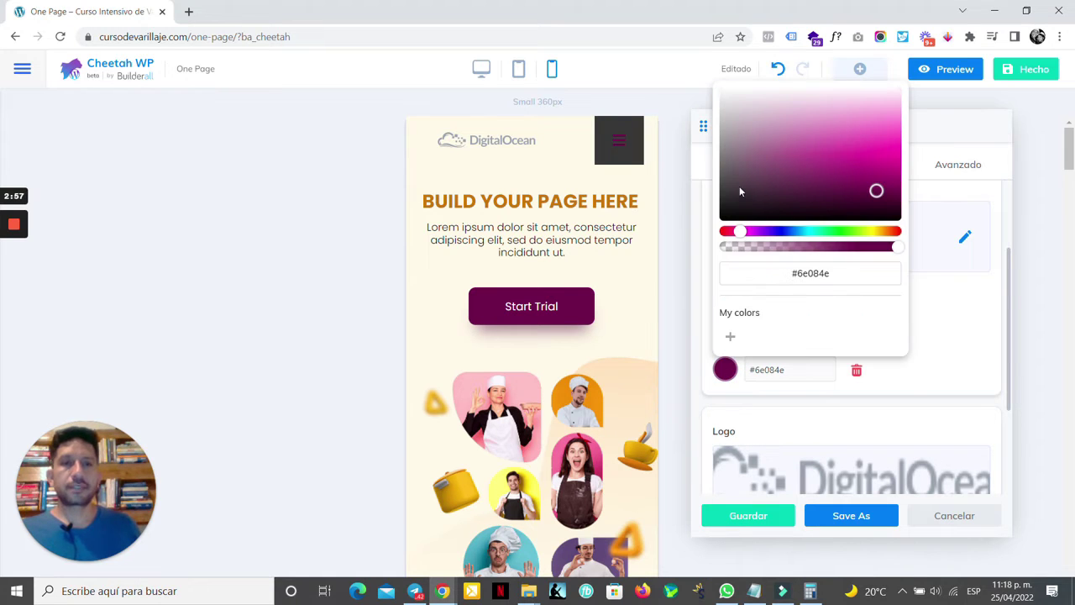
drag(739, 191, 721, 89)
click(953, 283)
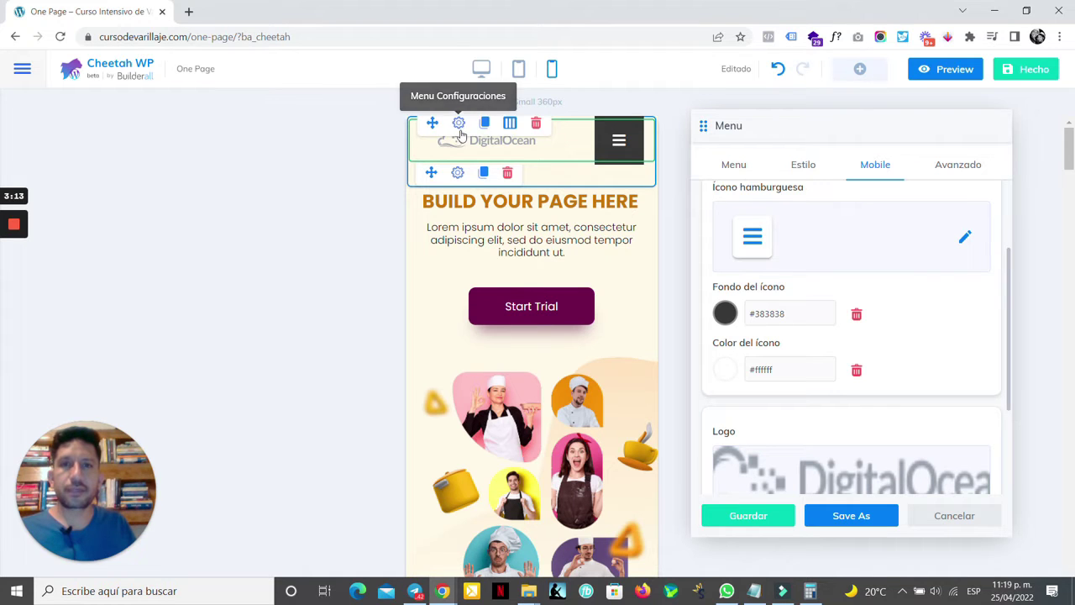
- Open the settings of the row containing the menu and copy its background colour code
click(802, 166)
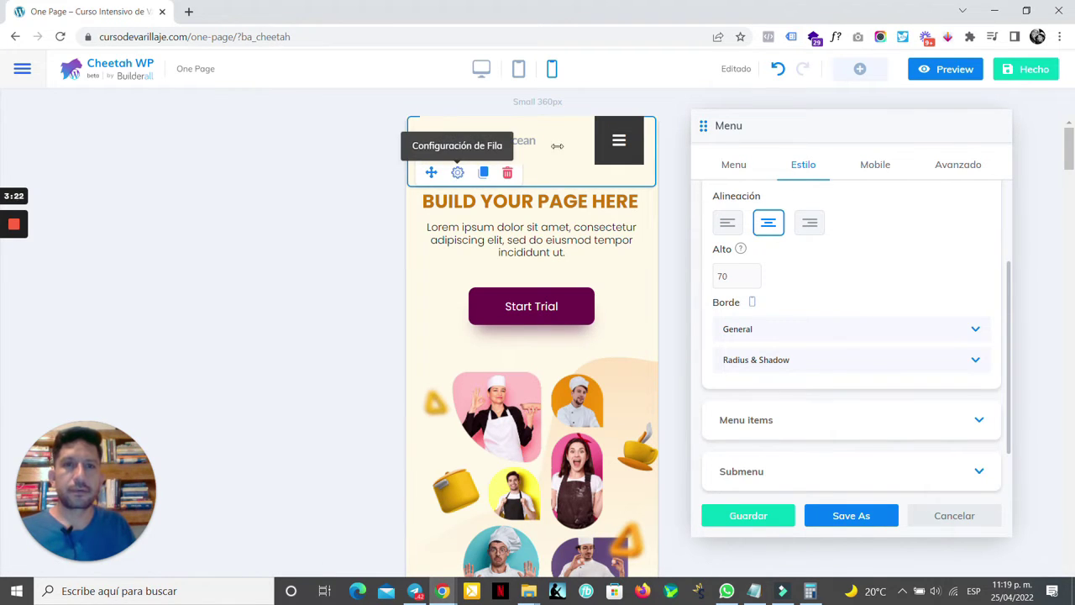
click(457, 173)
drag(712, 120, 831, 127)
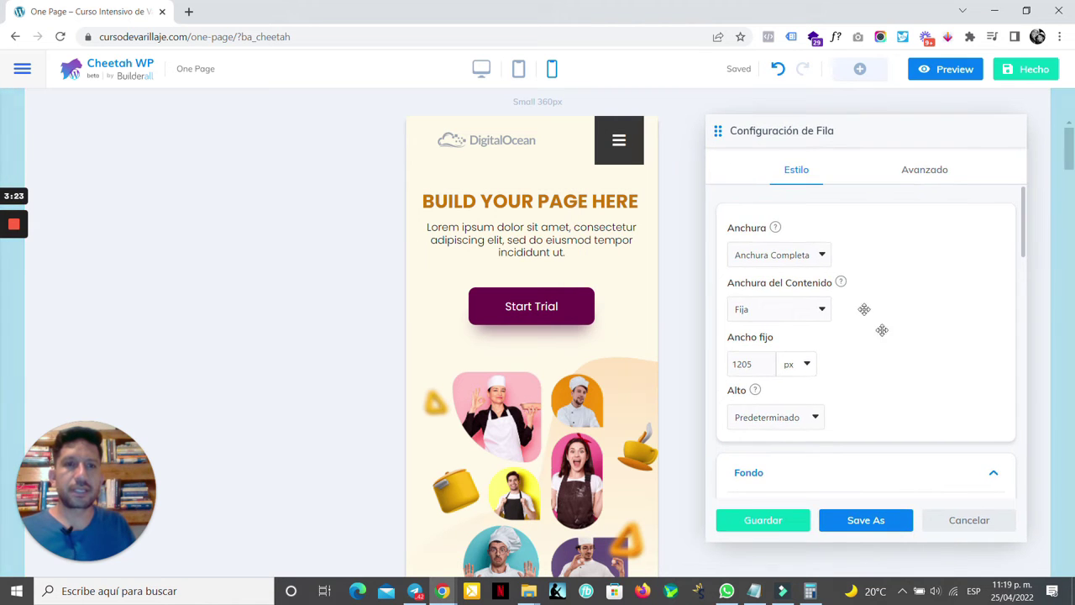
scroll(866, 356, down, 5)
double_click(776, 278)
key(ctrl+c)
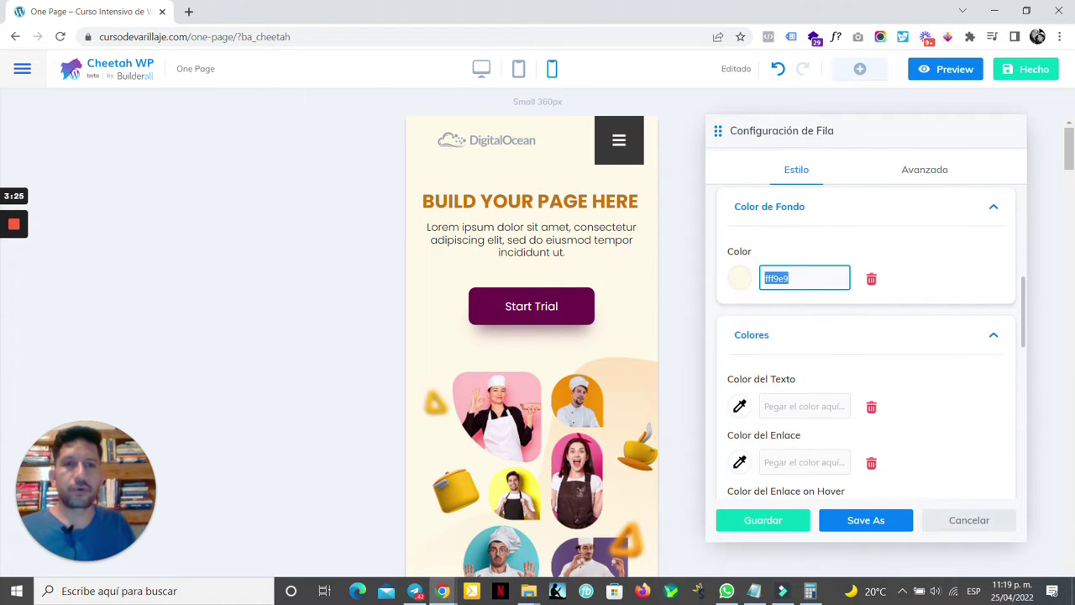
- Reopen the menu's mobile settings and paste fff9e9 as the hamburger icon's background colour
mouse_move(620, 150)
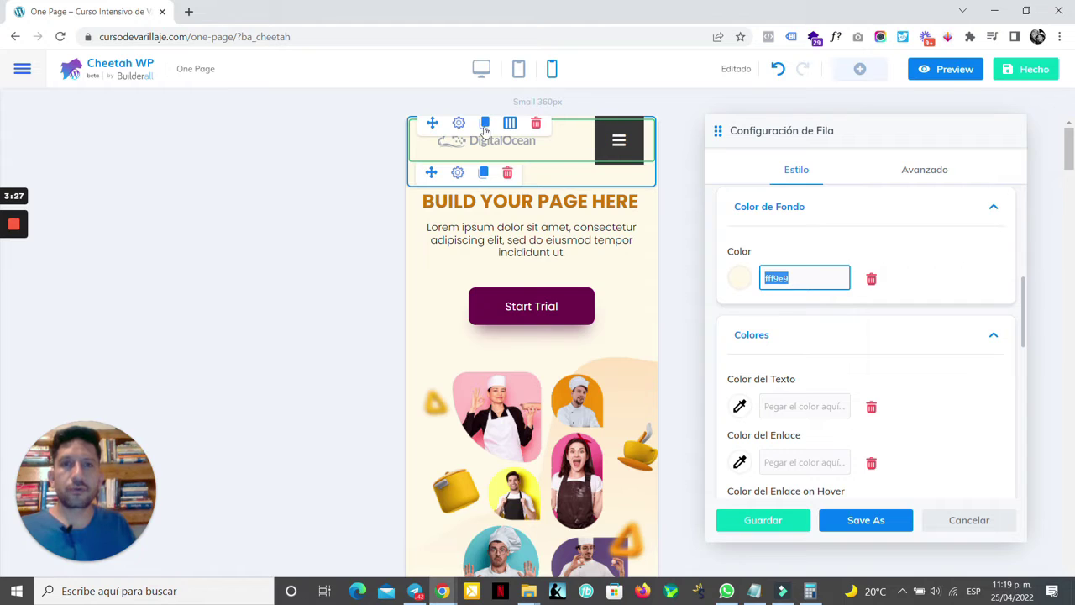
click(459, 124)
click(459, 123)
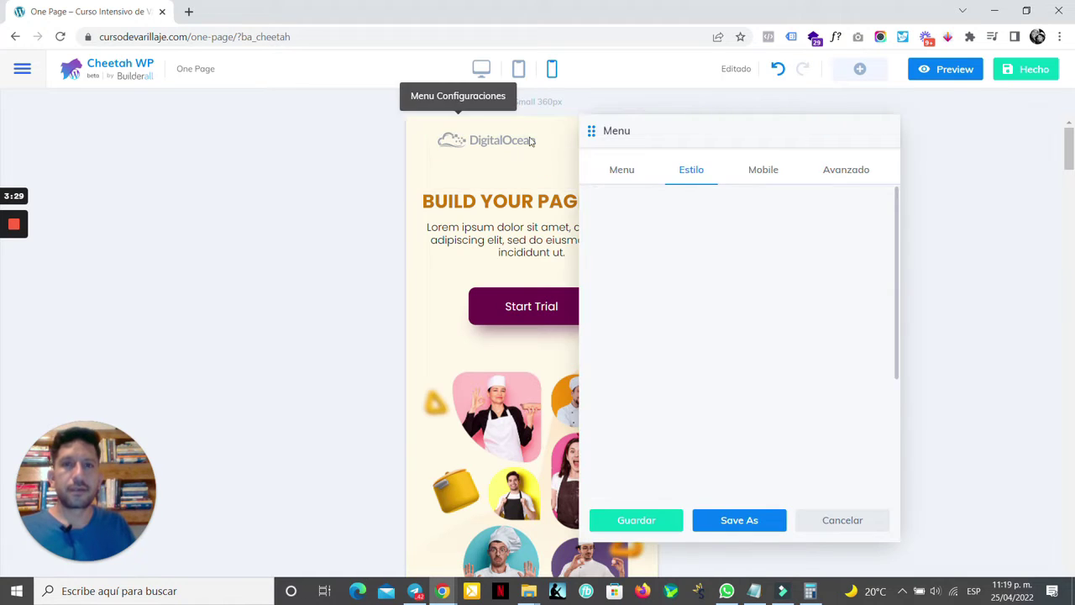
drag(667, 142, 808, 126)
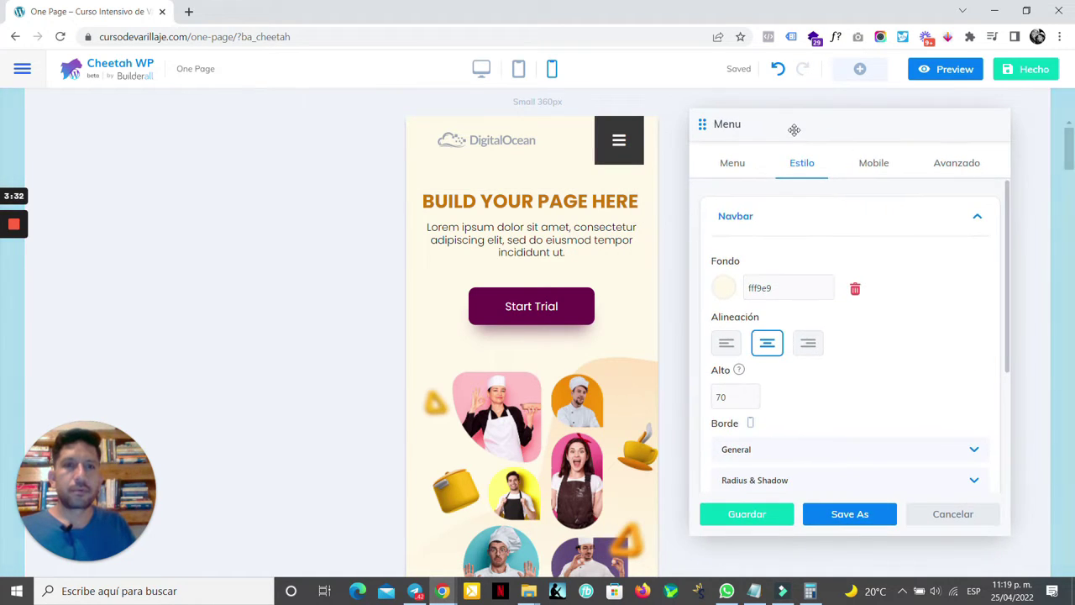
click(882, 165)
scroll(879, 247, down, 4)
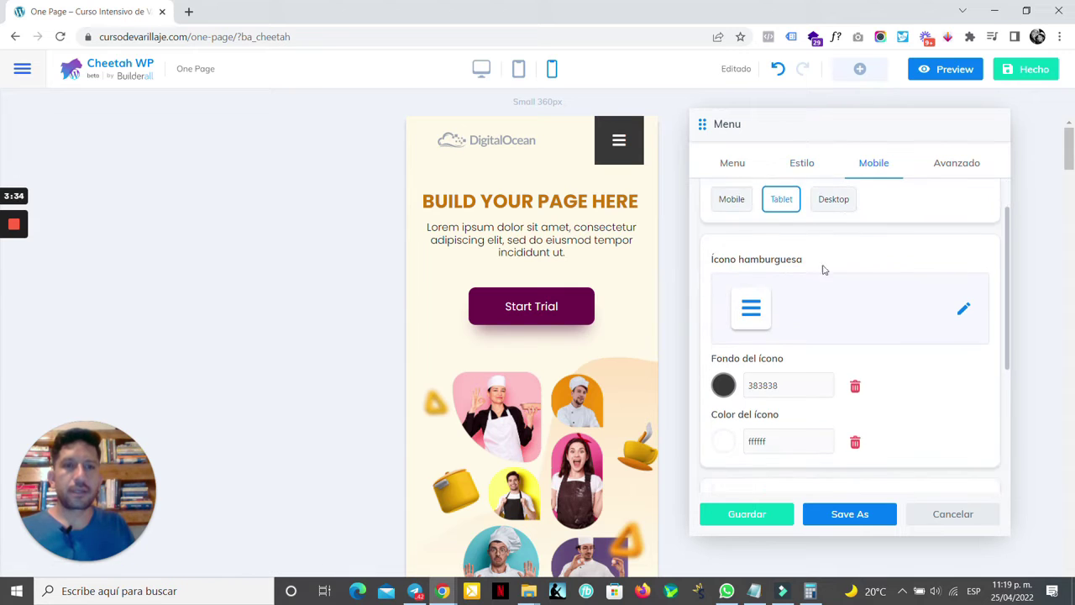
double_click(764, 273)
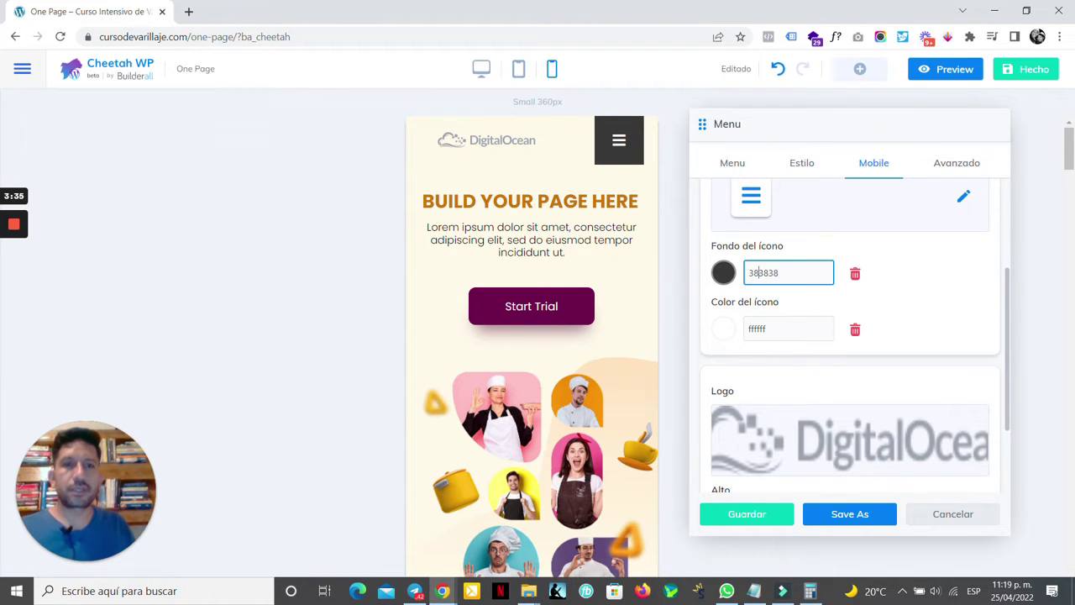
key(ctrl+v)
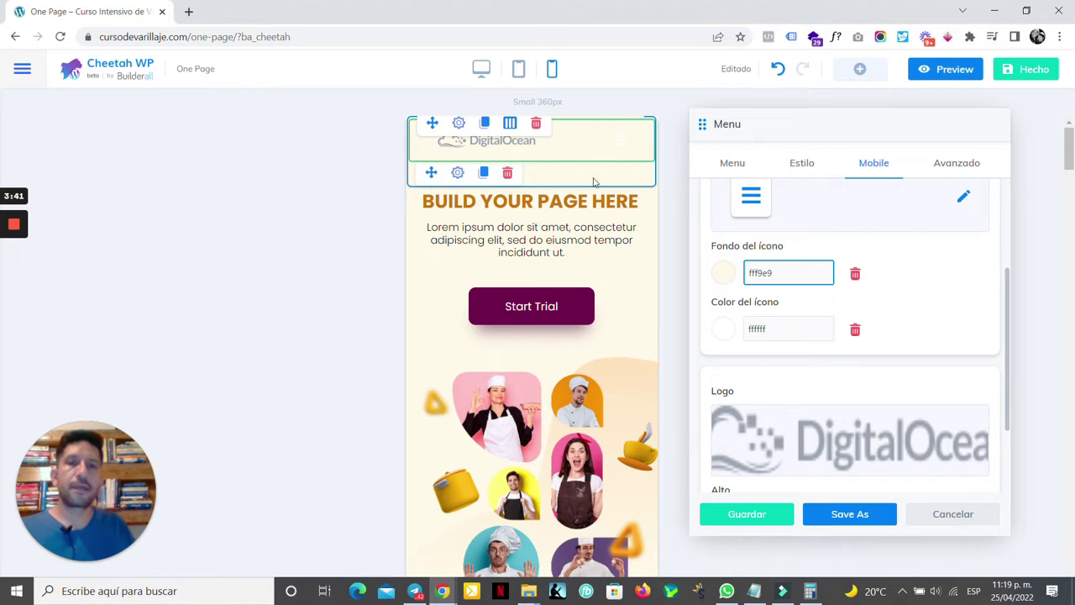
- Open the Start Trial button's style settings and copy its background colour code
click(604, 315)
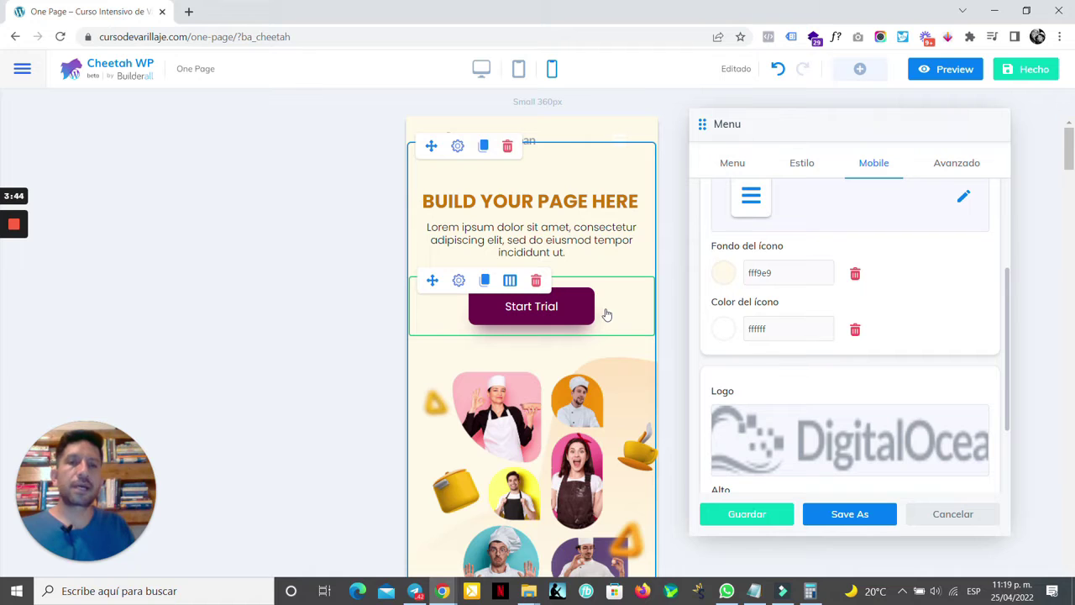
click(613, 312)
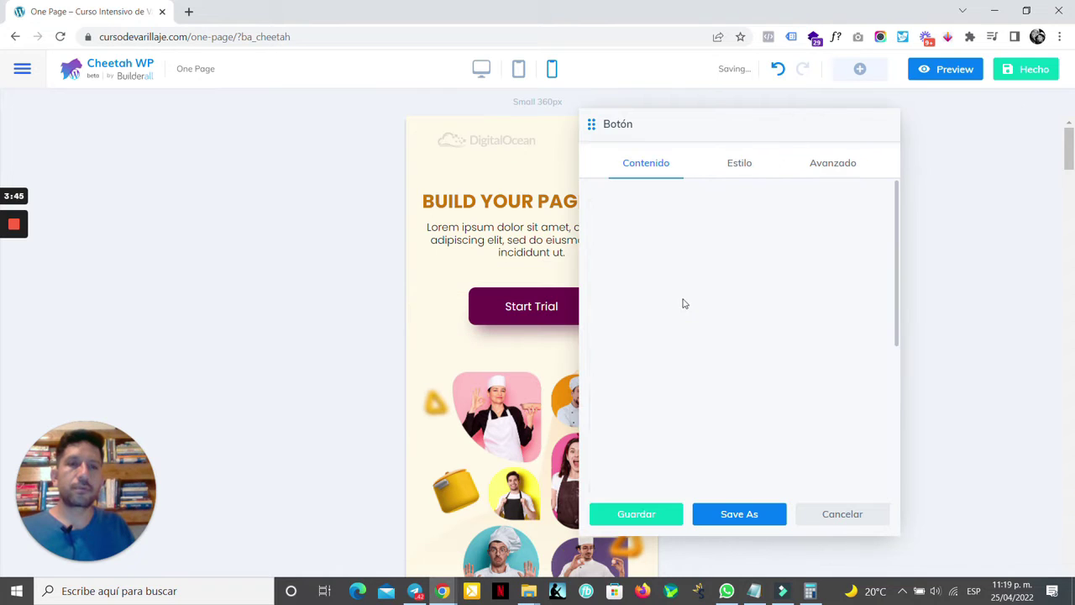
click(738, 164)
scroll(722, 318, down, 5)
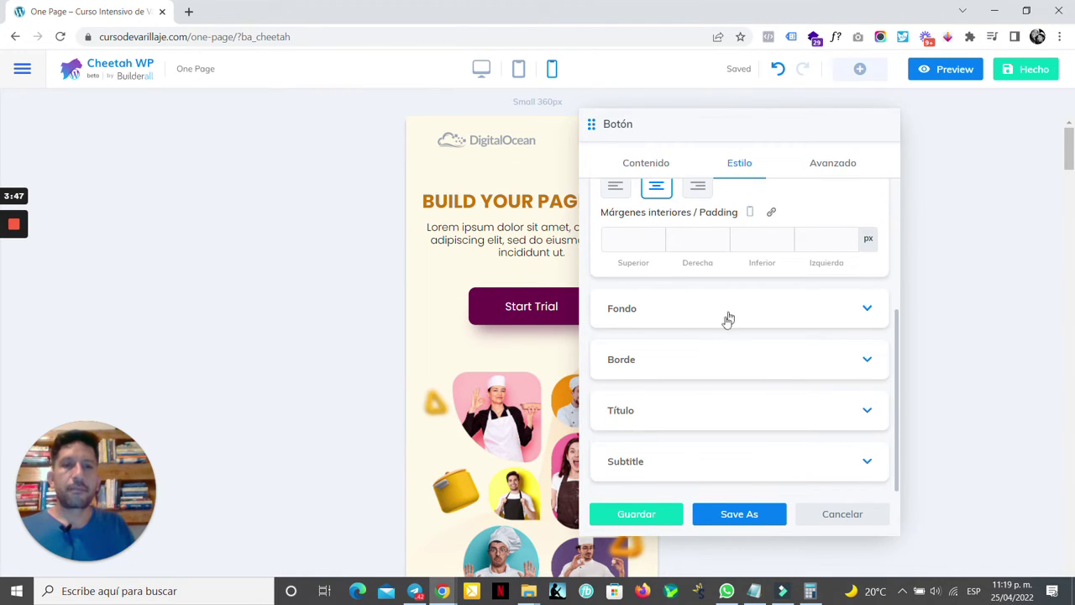
click(708, 316)
double_click(664, 392)
key(ctrl+c)
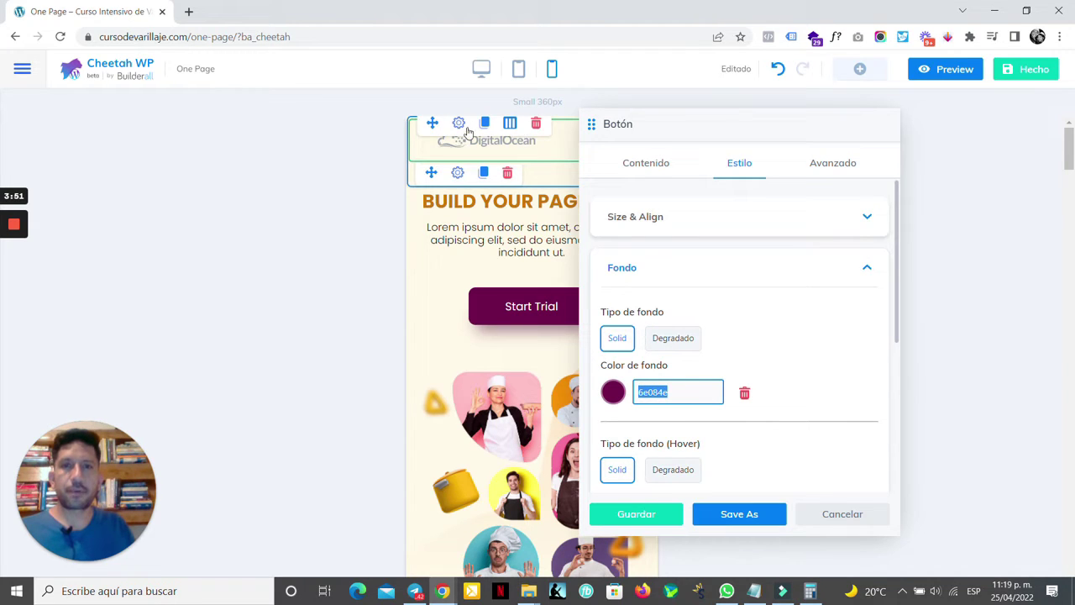
- Reopen the menu's mobile settings and paste 6e084e as the hamburger icon's colour
click(459, 126)
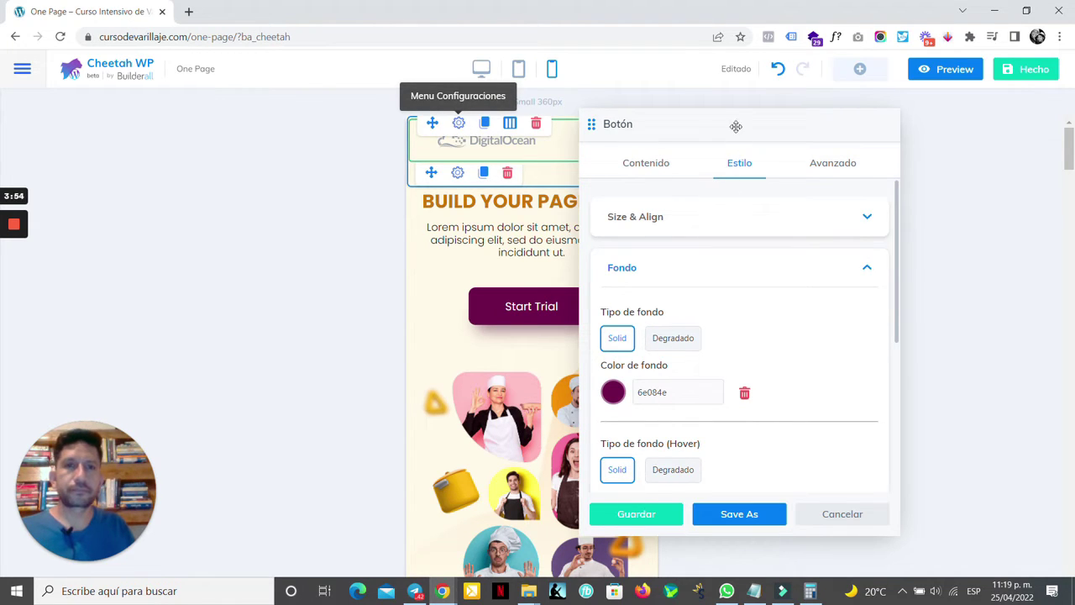
drag(736, 125, 835, 125)
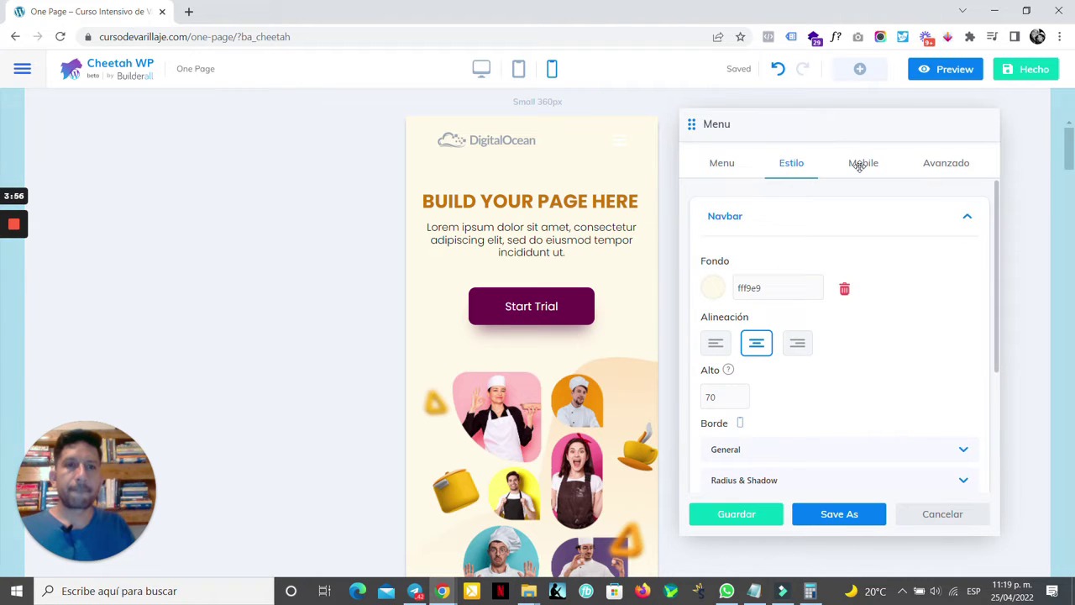
click(861, 168)
scroll(814, 352, down, 2)
double_click(748, 352)
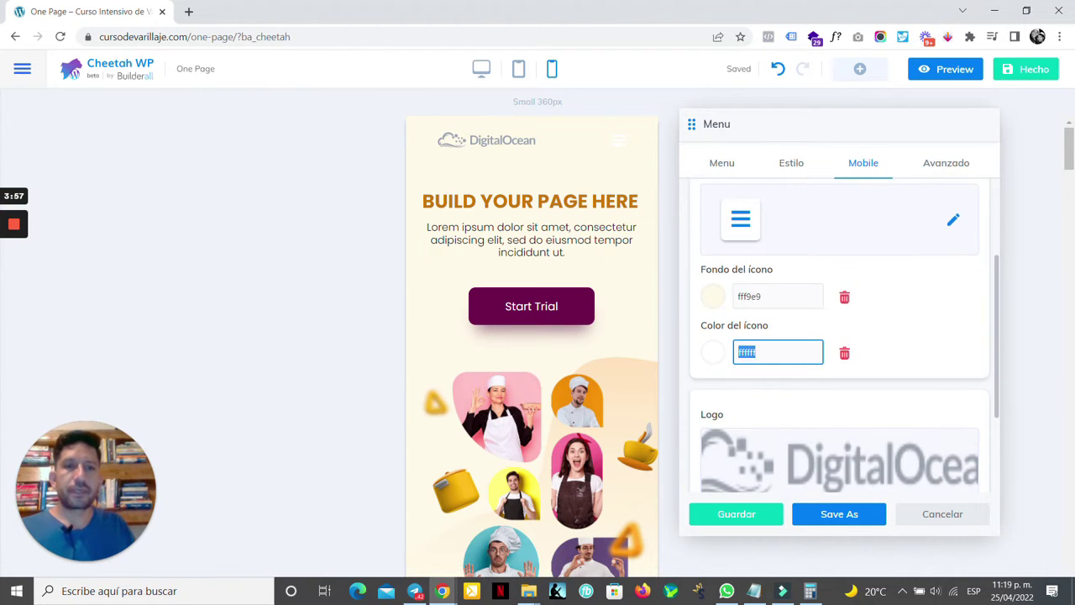
key(ctrl+v)
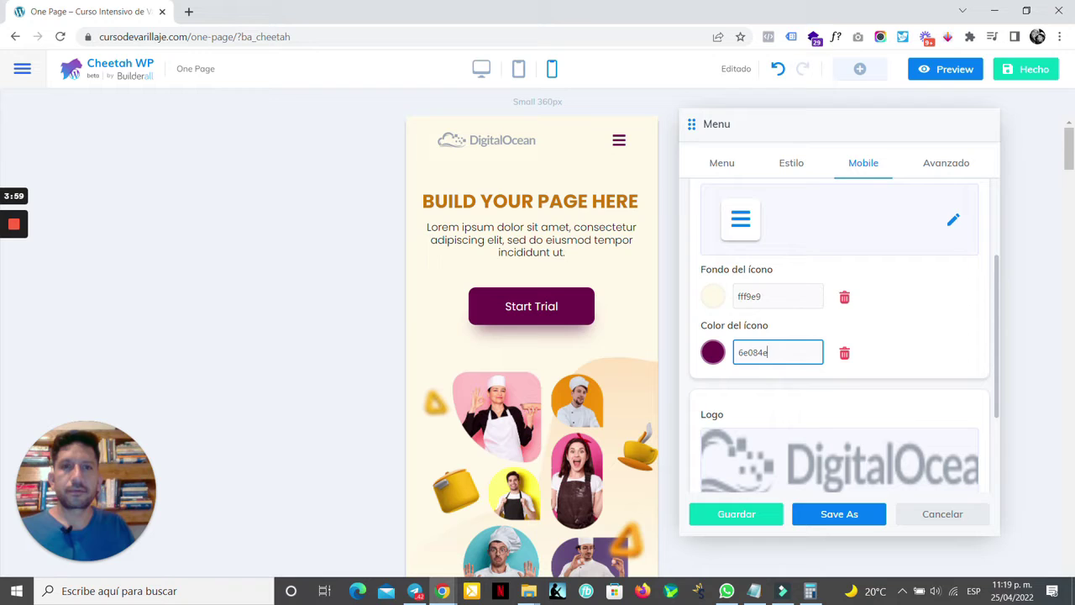
click(883, 345)
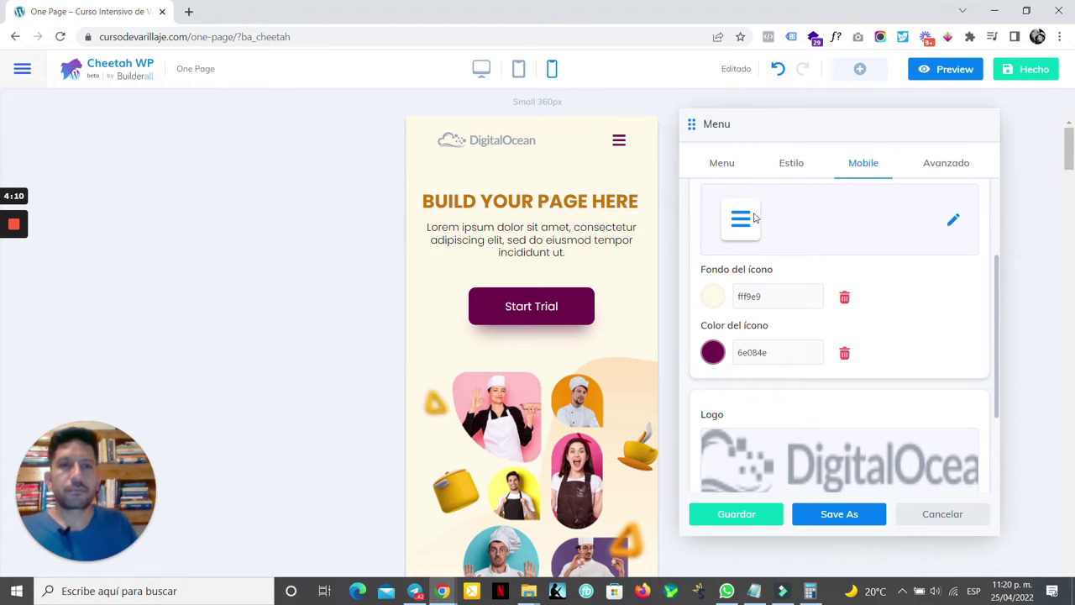
- In the desktop view, set the menu's visibility breakpoint to Todas, save the settings and finish editing the page
drag(816, 131, 809, 142)
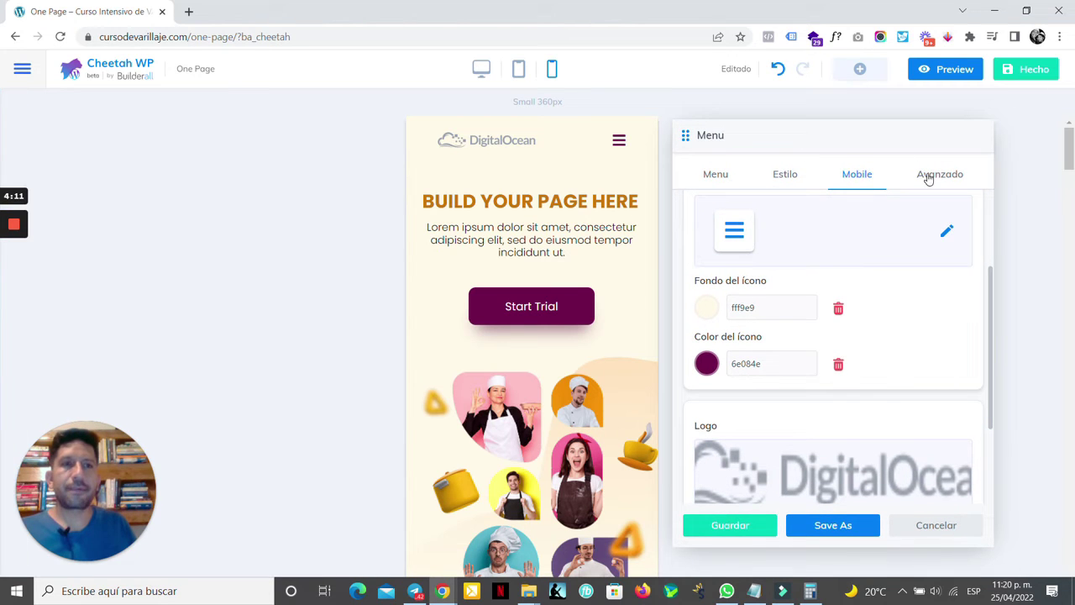
click(482, 71)
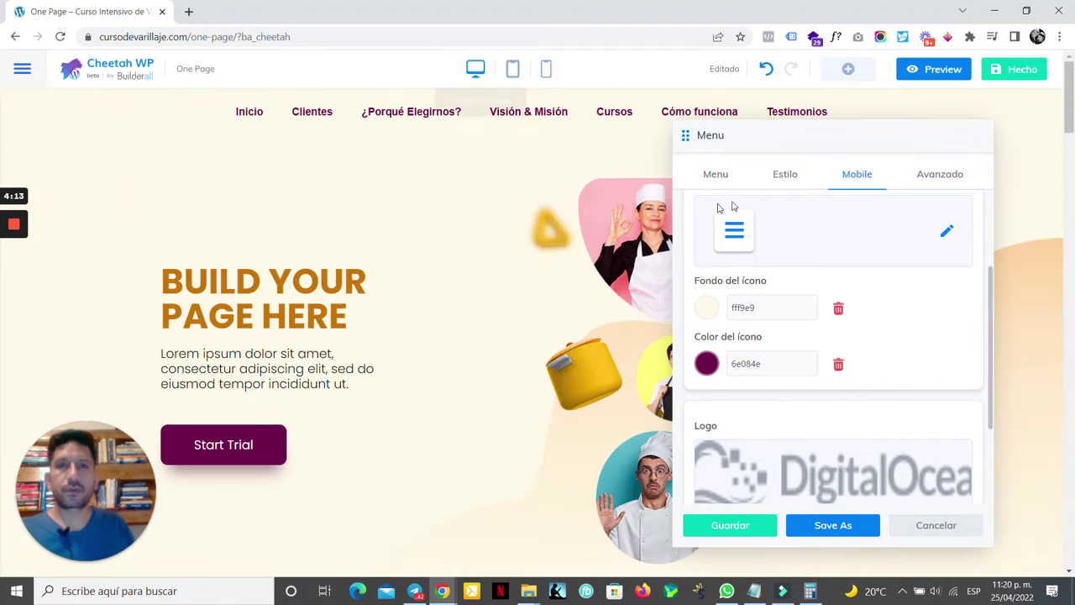
drag(916, 137, 933, 145)
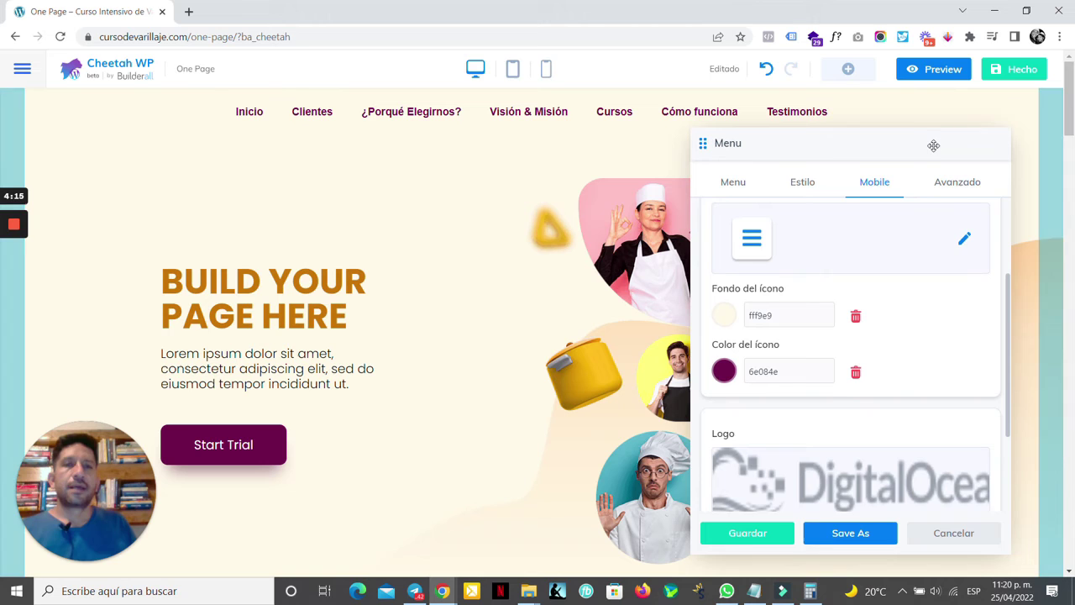
click(957, 182)
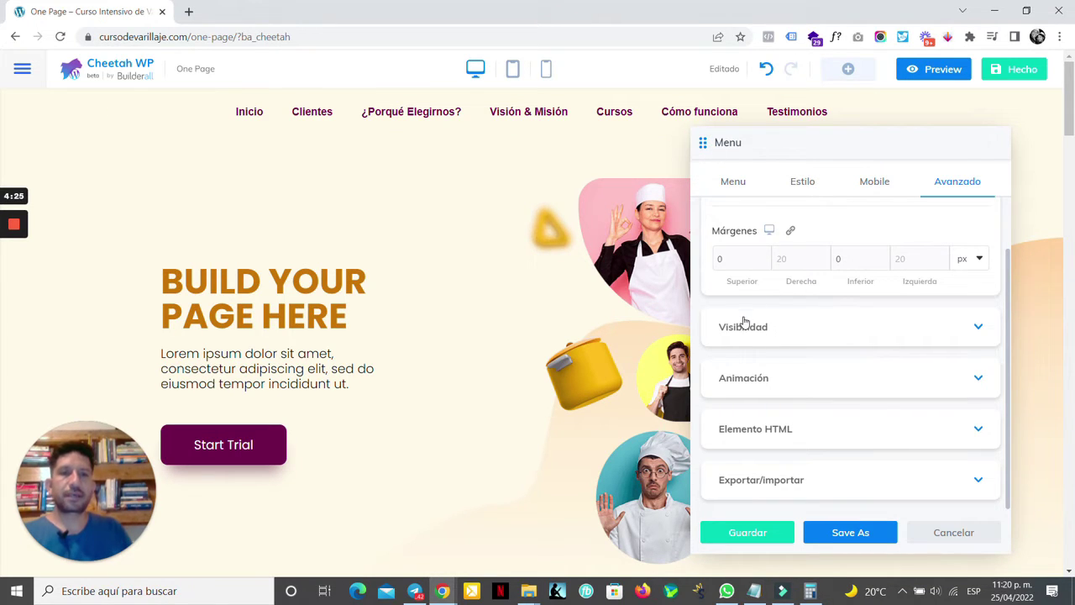
click(770, 327)
click(762, 376)
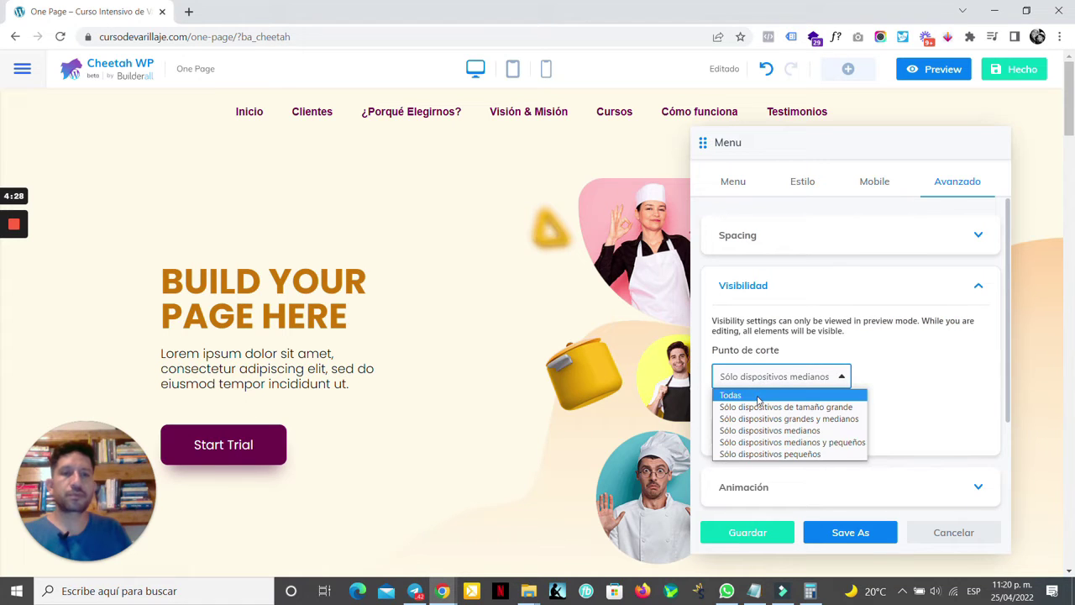
click(758, 396)
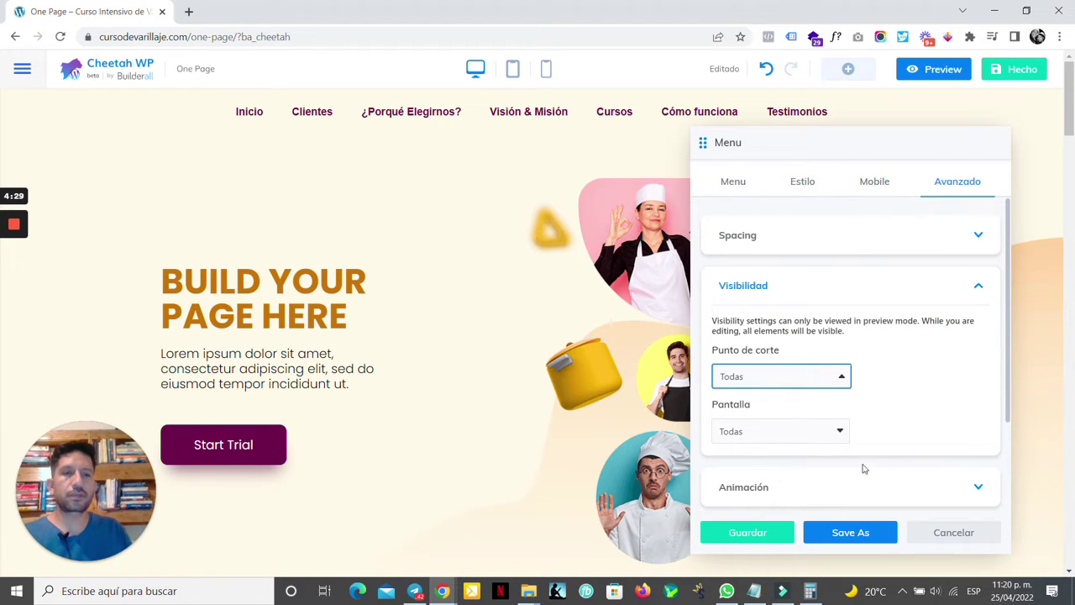
click(771, 532)
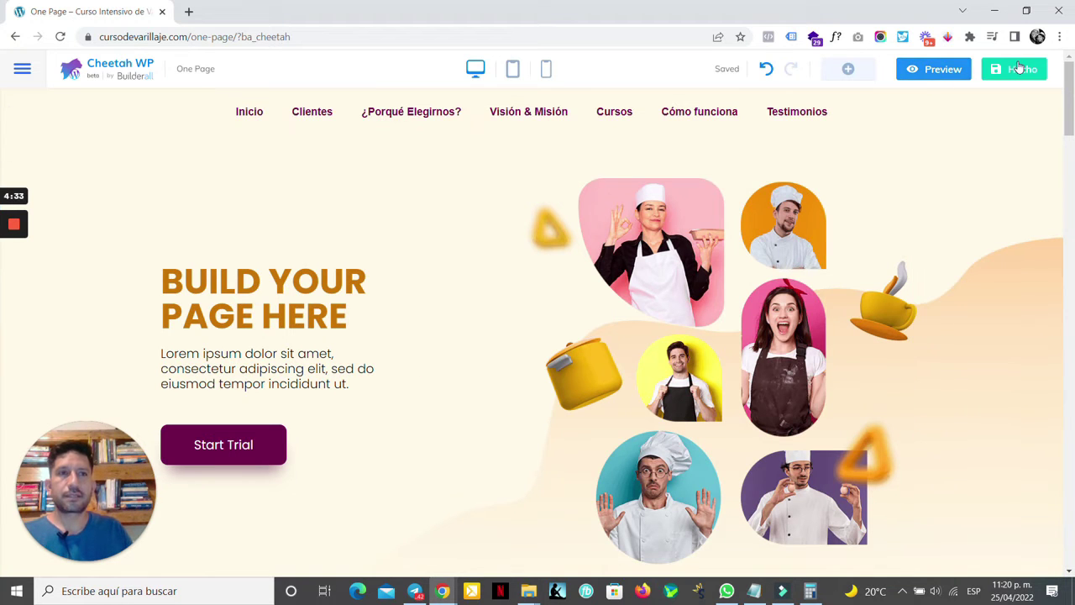
click(1014, 68)
click(935, 74)
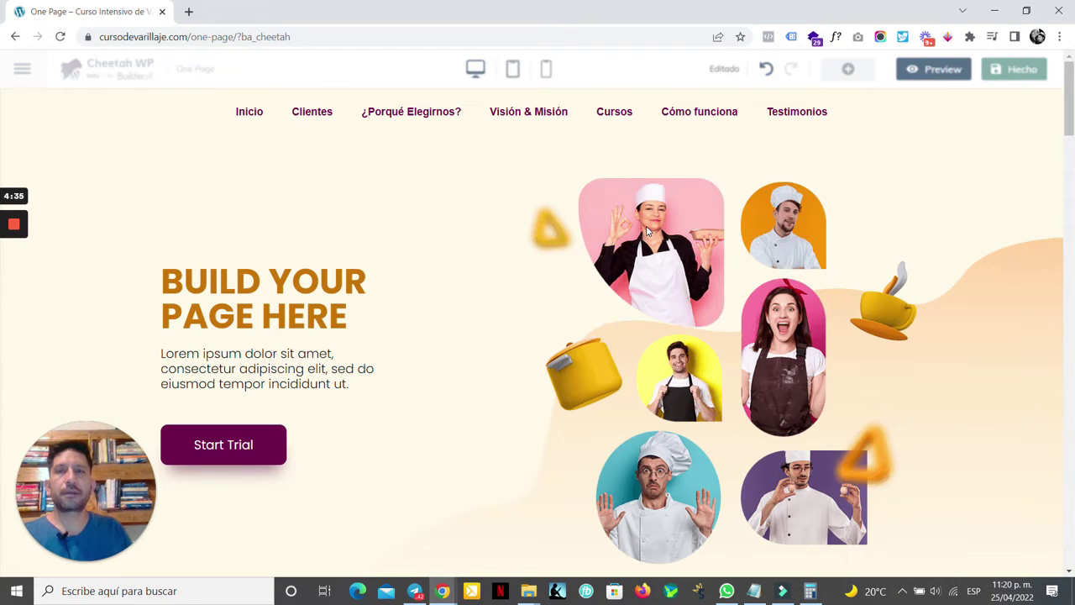
- Check the live page's menu by resizing the browser window between phone and tablet widths, and maximise the window again
click(1026, 11)
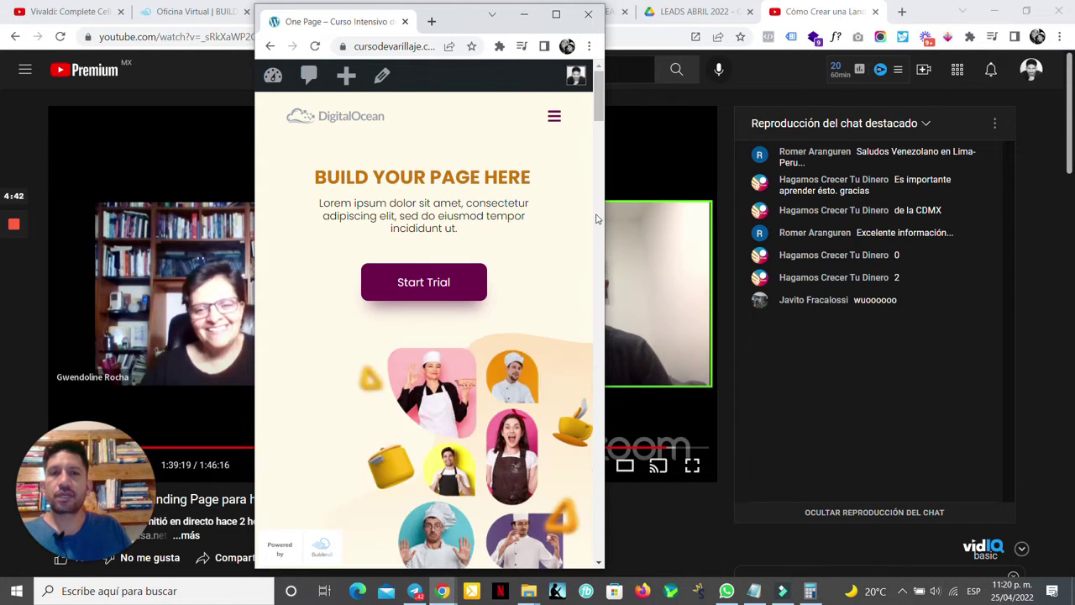
drag(606, 205, 922, 252)
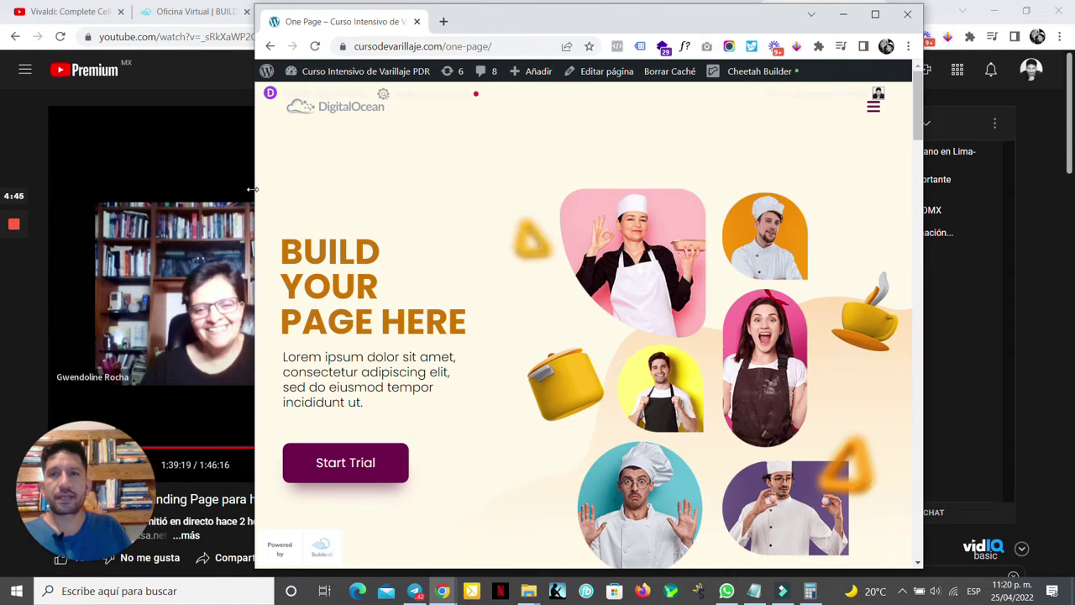
mouse_move(252, 190)
mouse_down()
mouse_move(203, 195)
mouse_move(259, 198)
mouse_up()
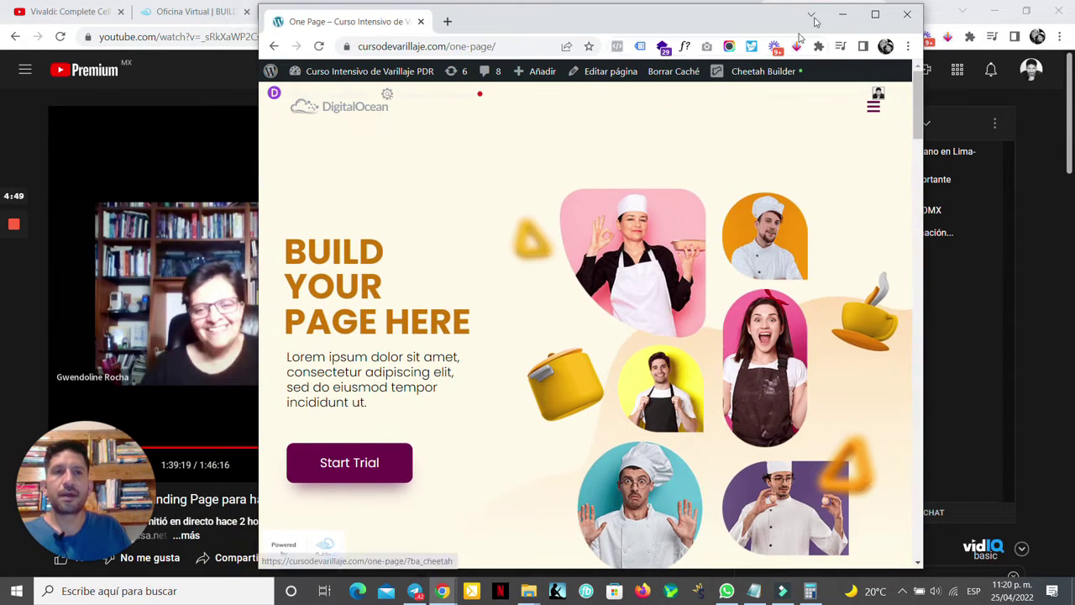
drag(923, 124, 608, 126)
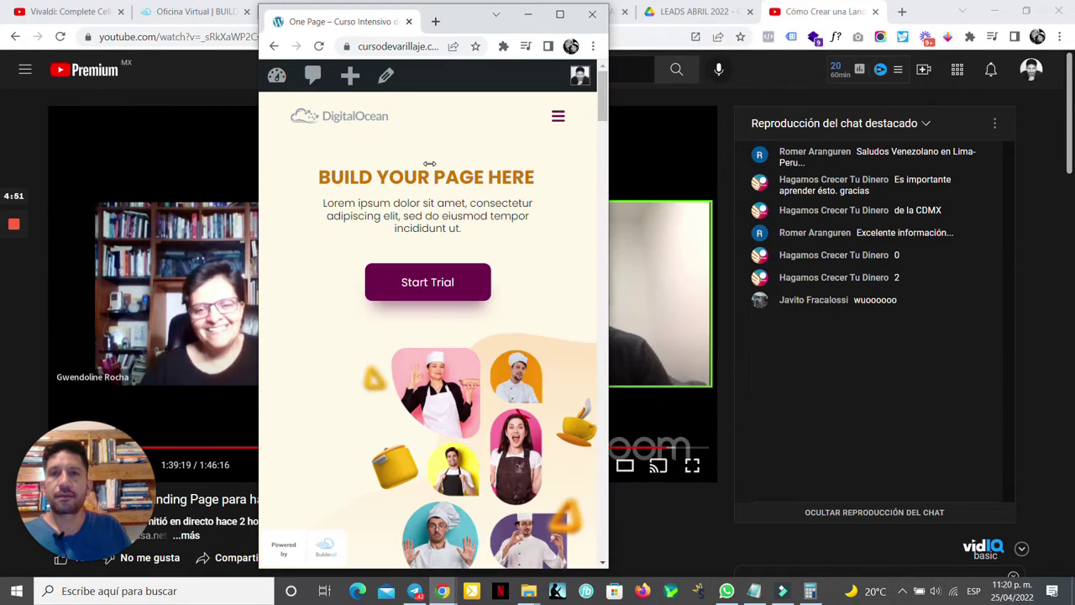
drag(608, 177, 834, 187)
click(785, 14)
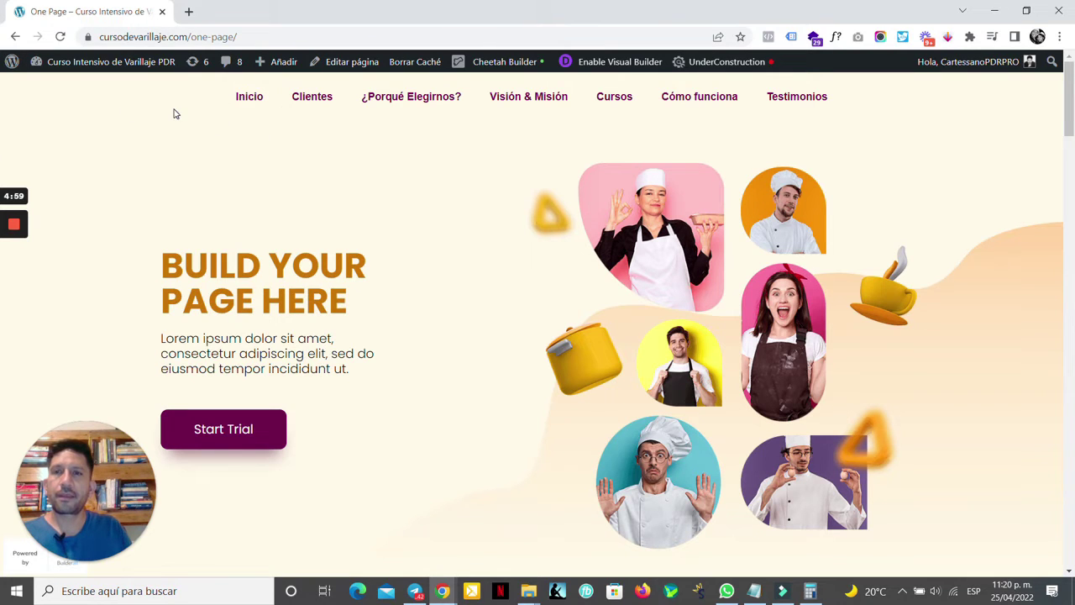
- Reopen the page in Cheetah Builder and duplicate the row containing the navigation menu
click(472, 65)
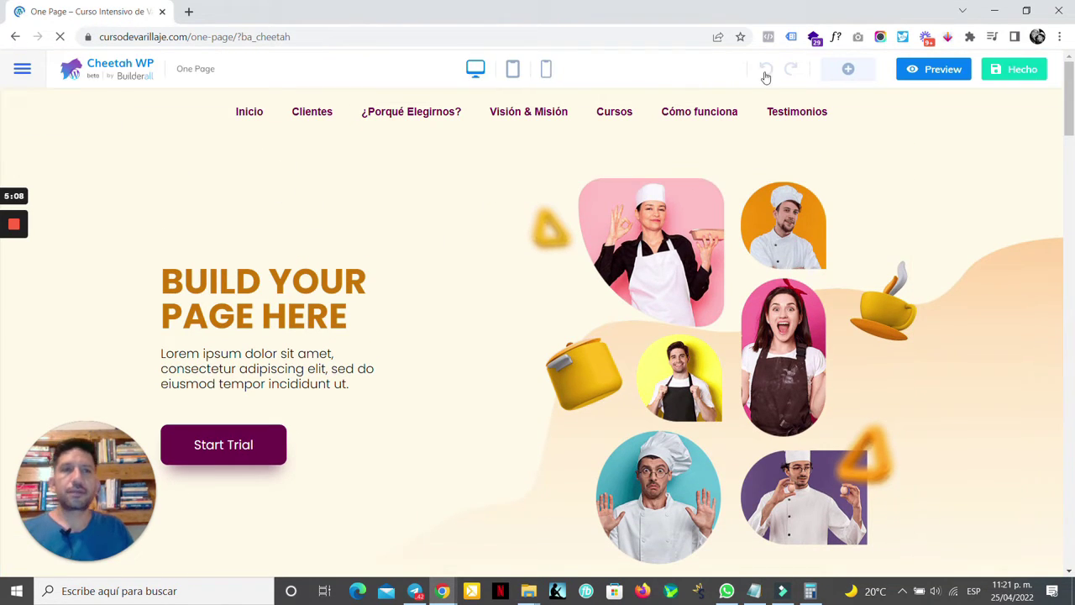
mouse_move(720, 140)
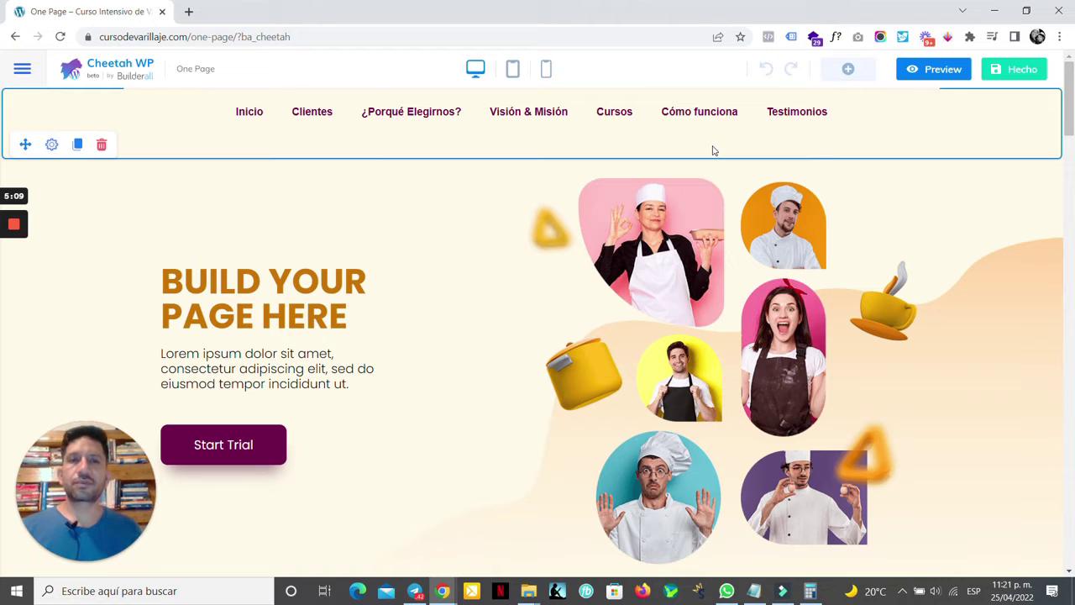
click(163, 94)
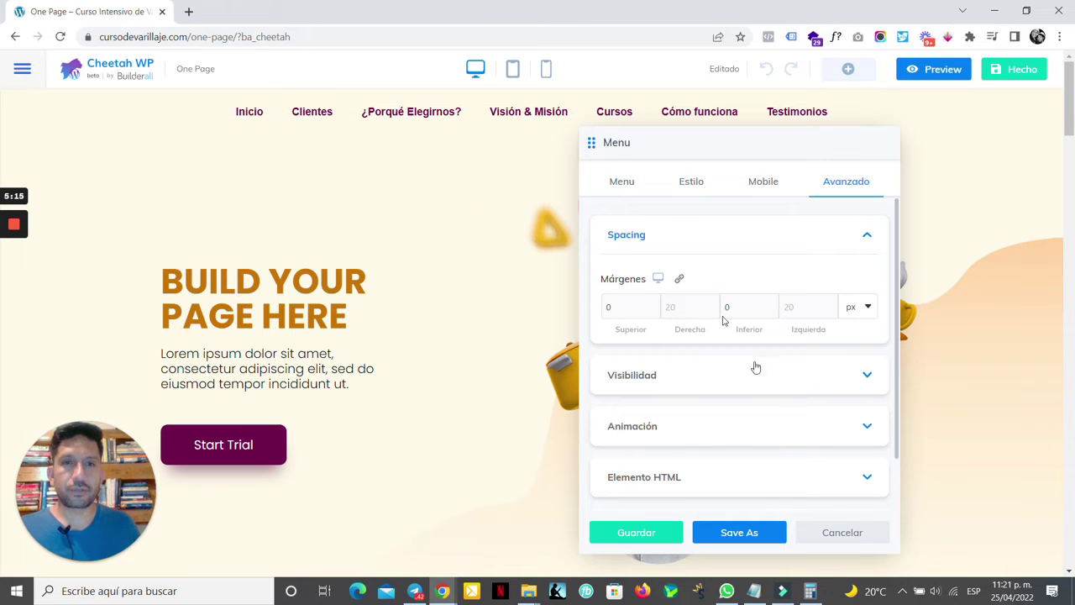
mouse_move(252, 145)
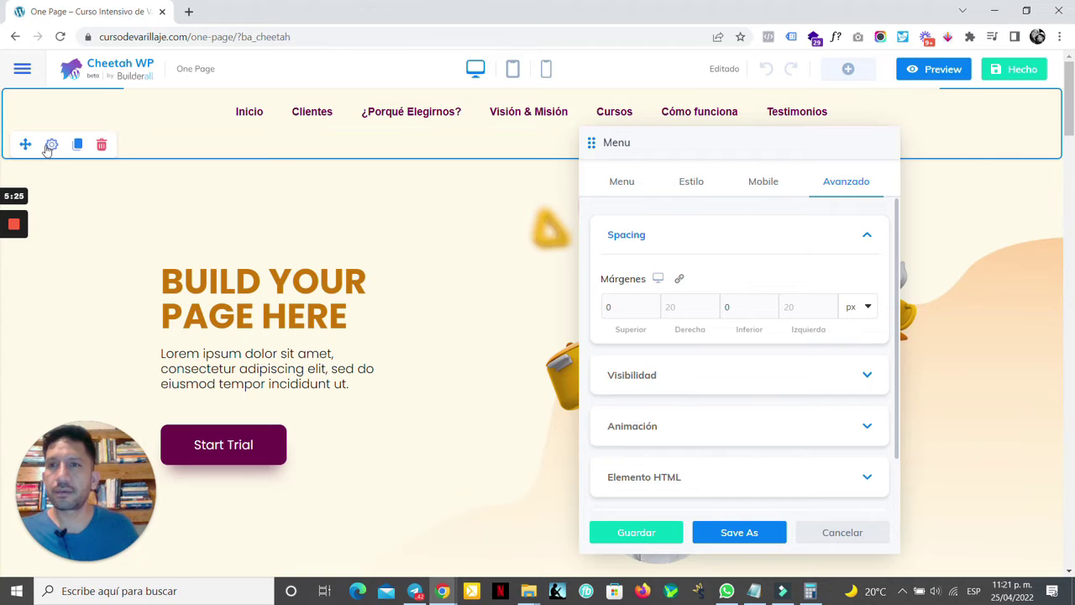
click(77, 146)
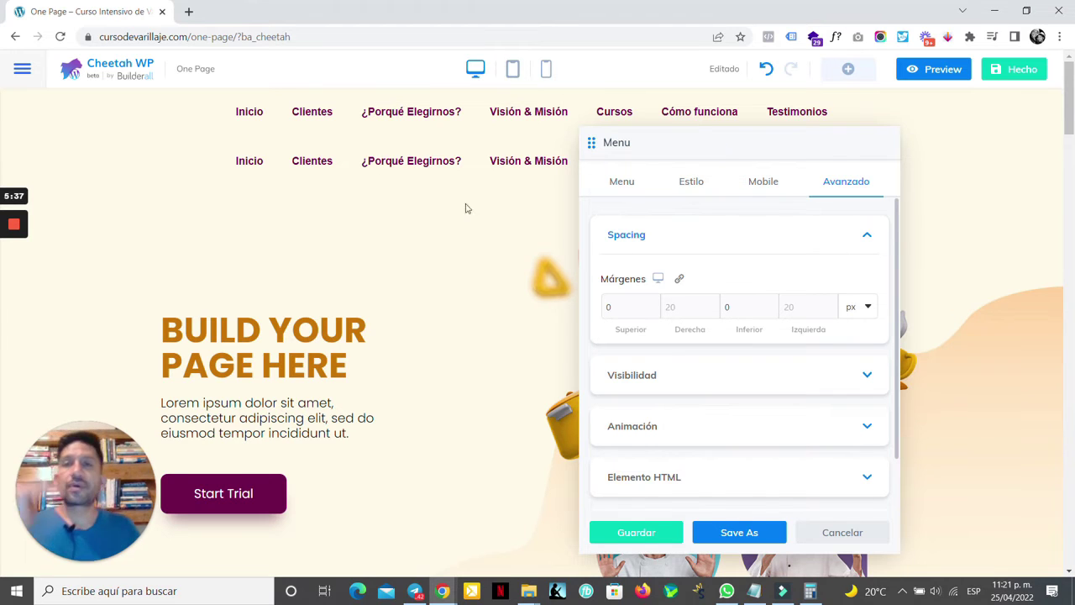
- Narrow the upper row's menu column from its left side and add an Imagen element to the left of the menu
mouse_move(244, 109)
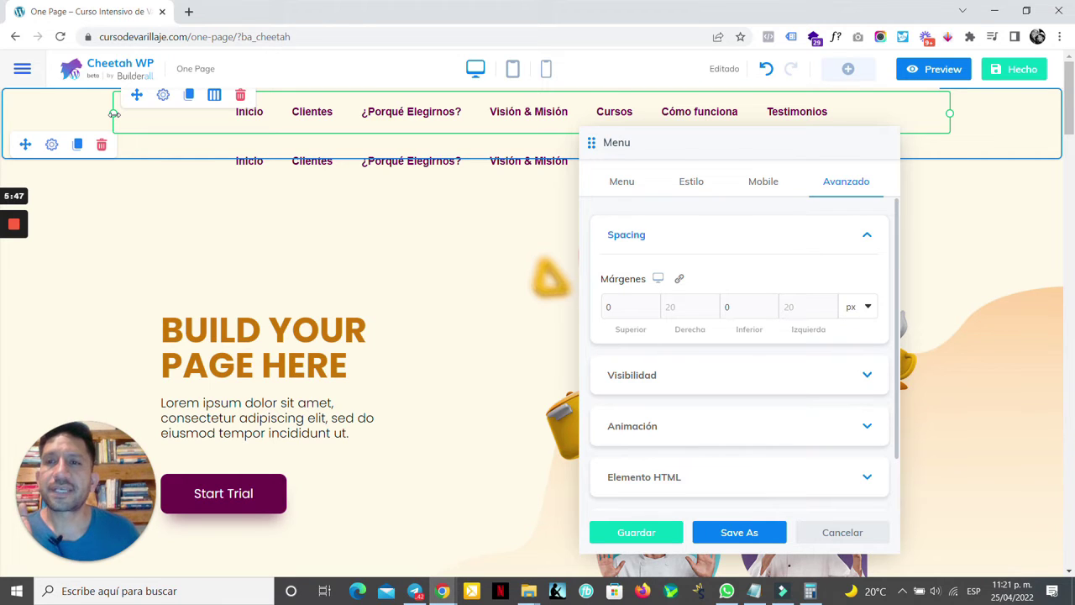
drag(114, 114, 210, 113)
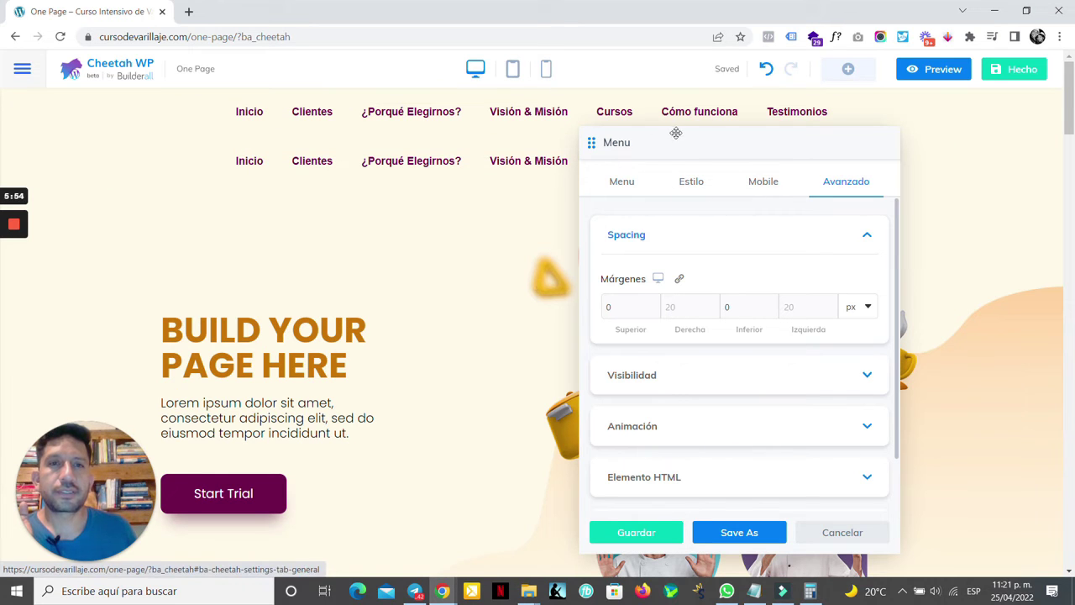
click(848, 69)
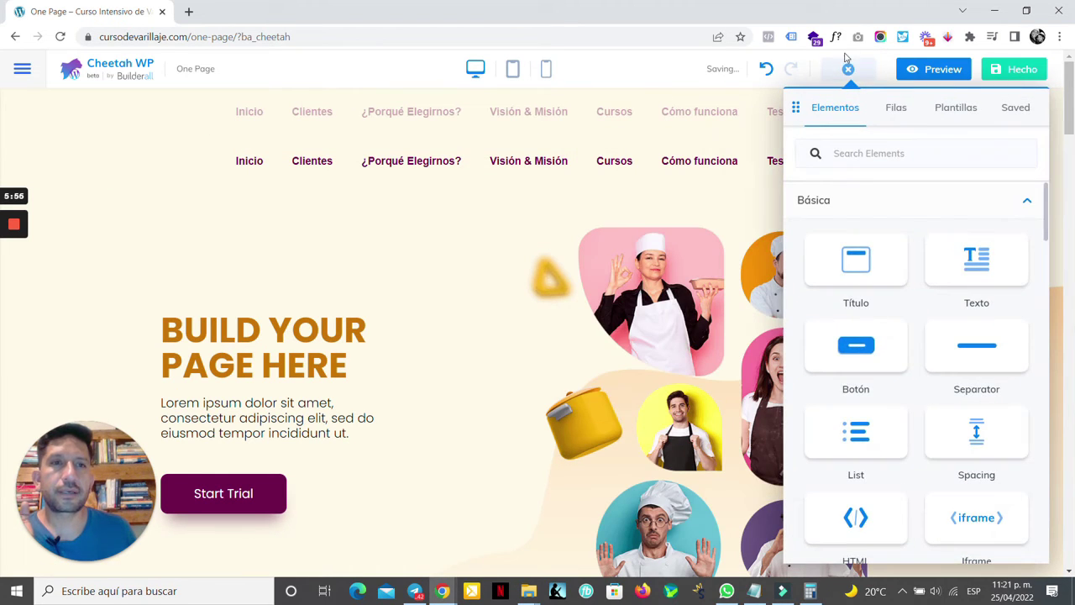
click(881, 151)
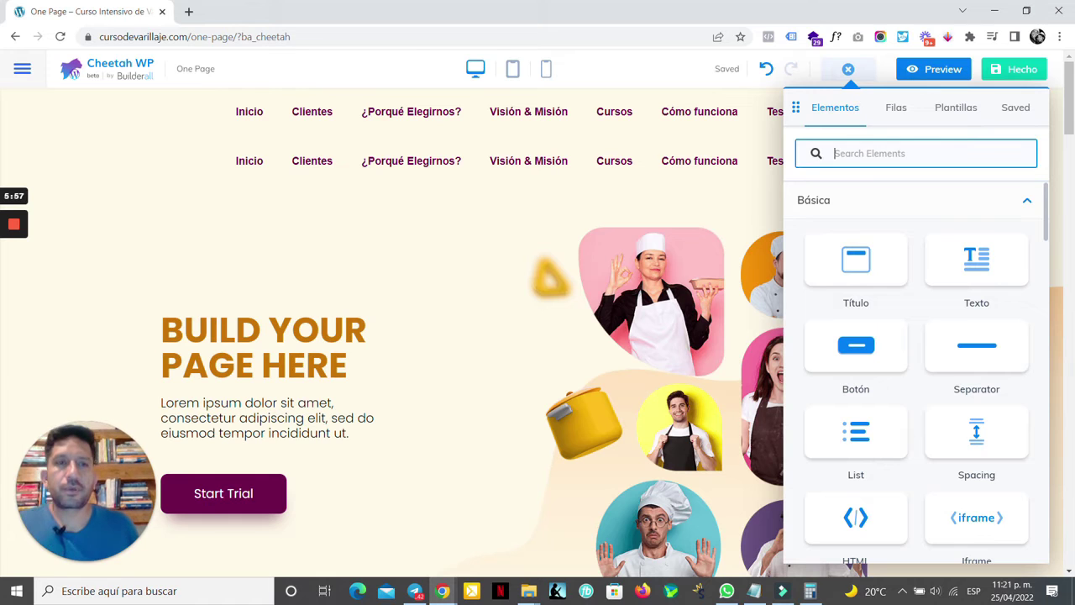
text(img)
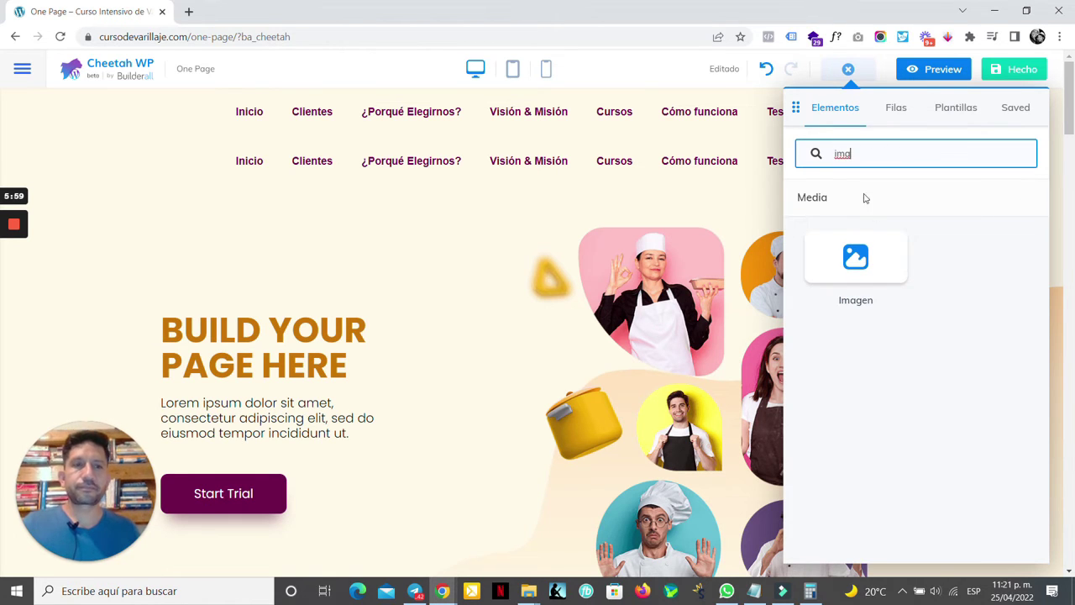
drag(877, 257, 210, 144)
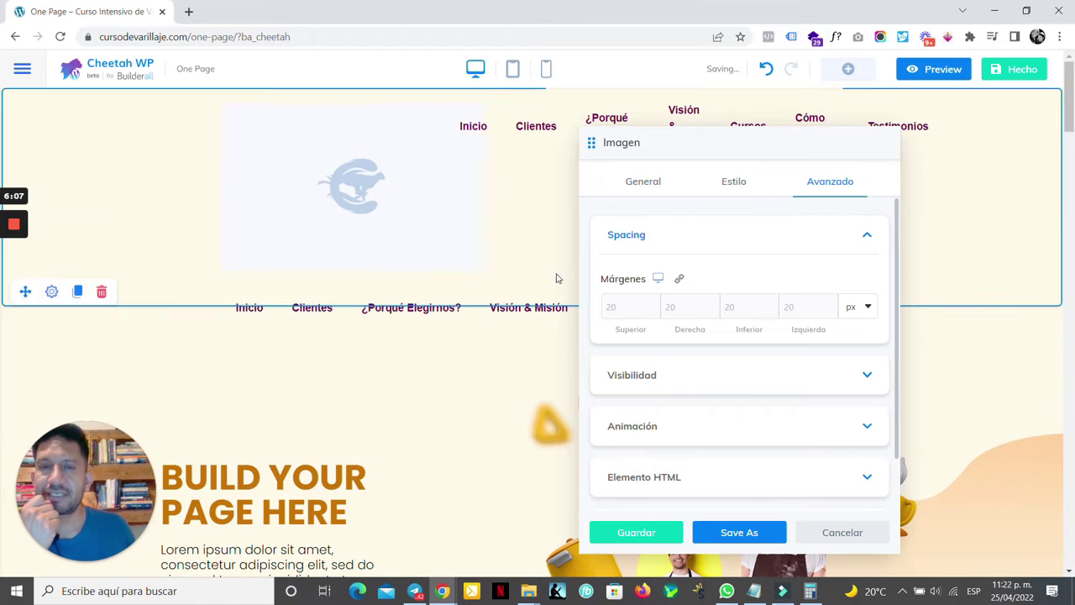
- Resize the upper row's columns, narrowing the image column and widening the menu column so its links fit on one line
mouse_move(433, 178)
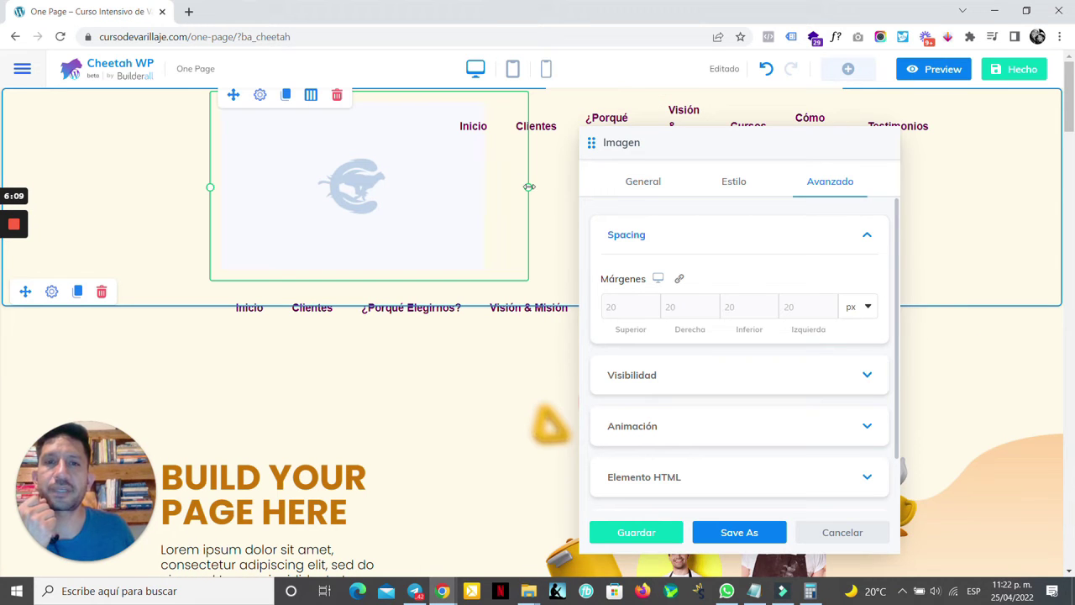
drag(527, 187, 334, 169)
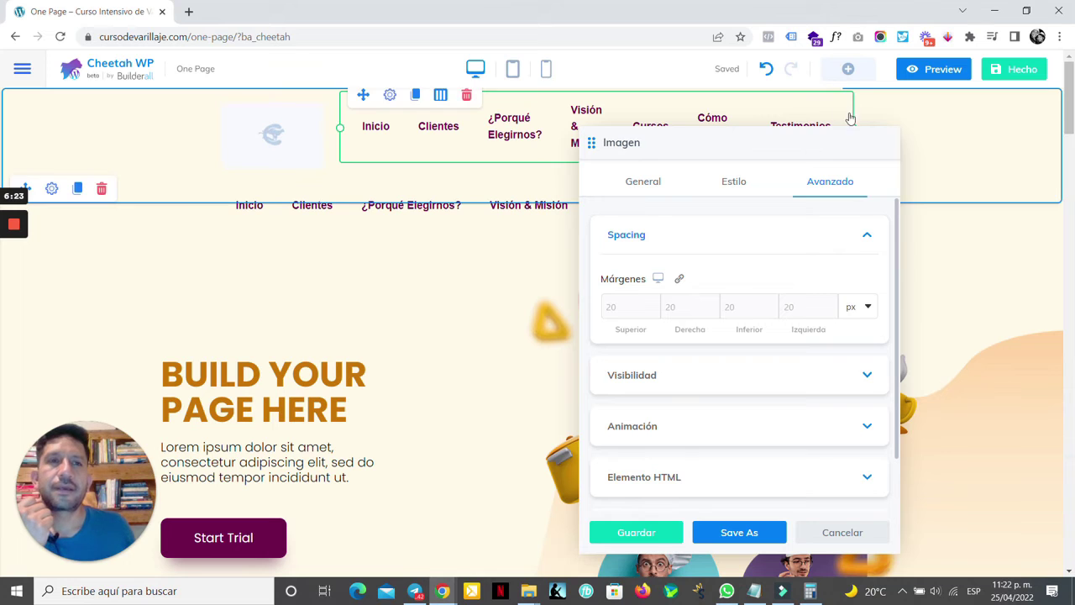
drag(854, 119, 945, 124)
drag(839, 142, 761, 159)
mouse_move(210, 151)
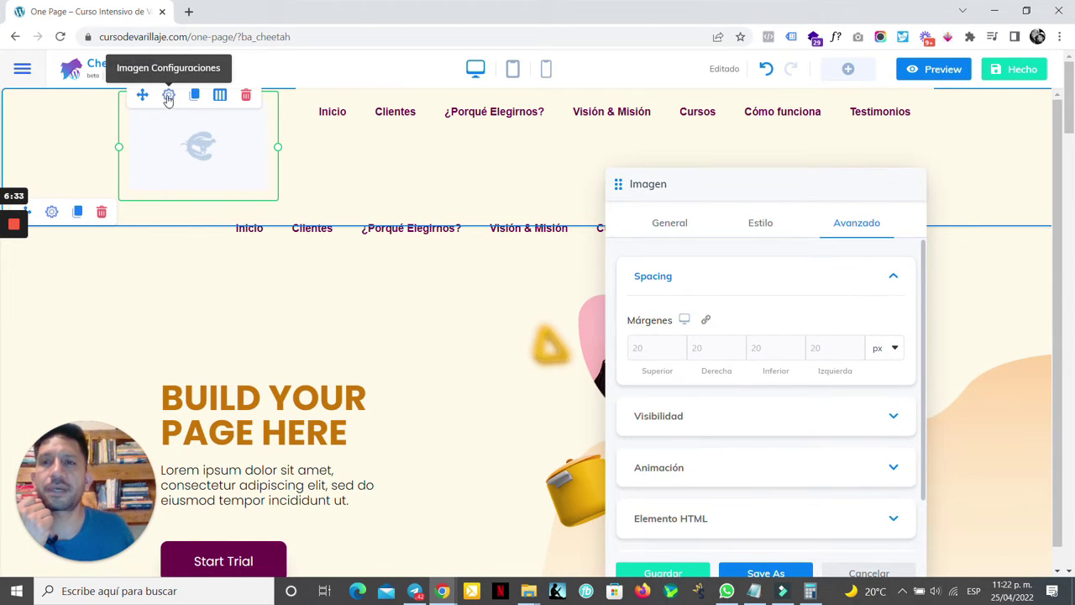
- Set the upper row's image element to the DigitalOcean logo, digitalocean-1.png, from the media library
click(168, 99)
drag(710, 184, 699, 123)
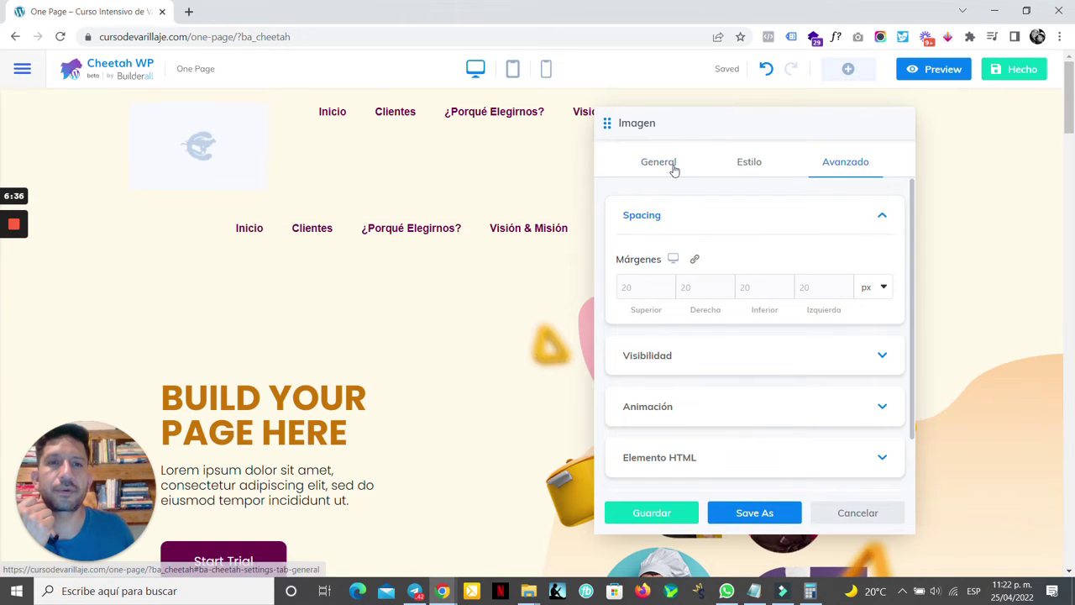
click(675, 164)
click(767, 329)
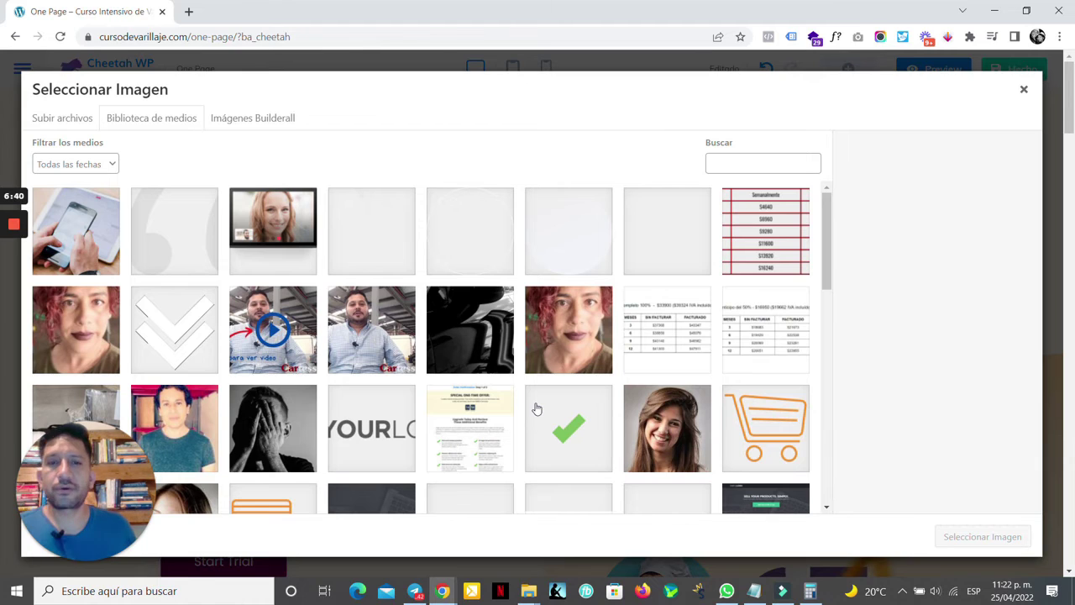
scroll(533, 408, down, 3)
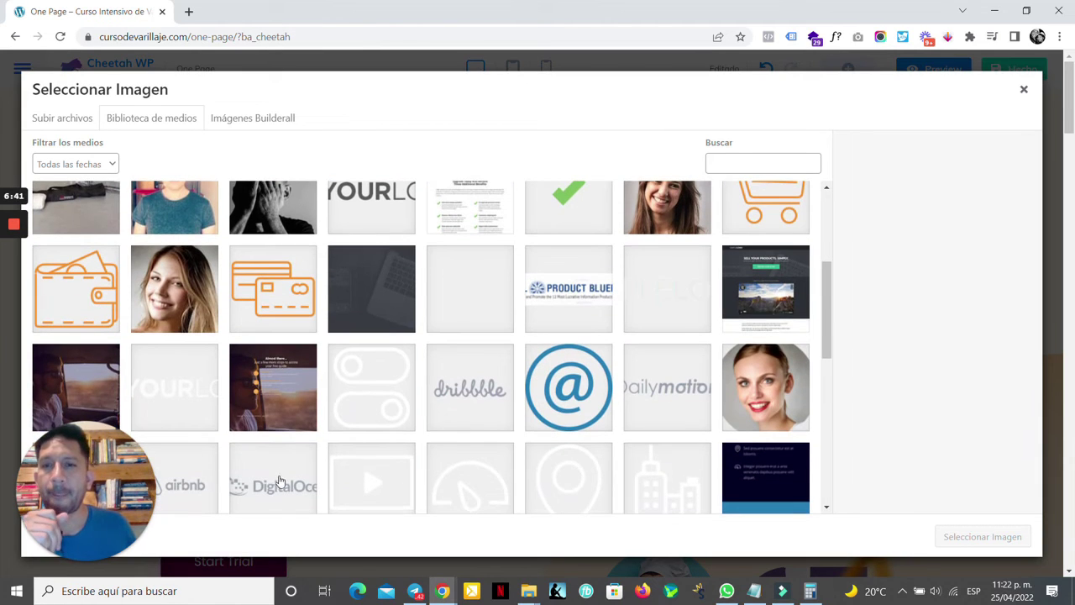
click(278, 484)
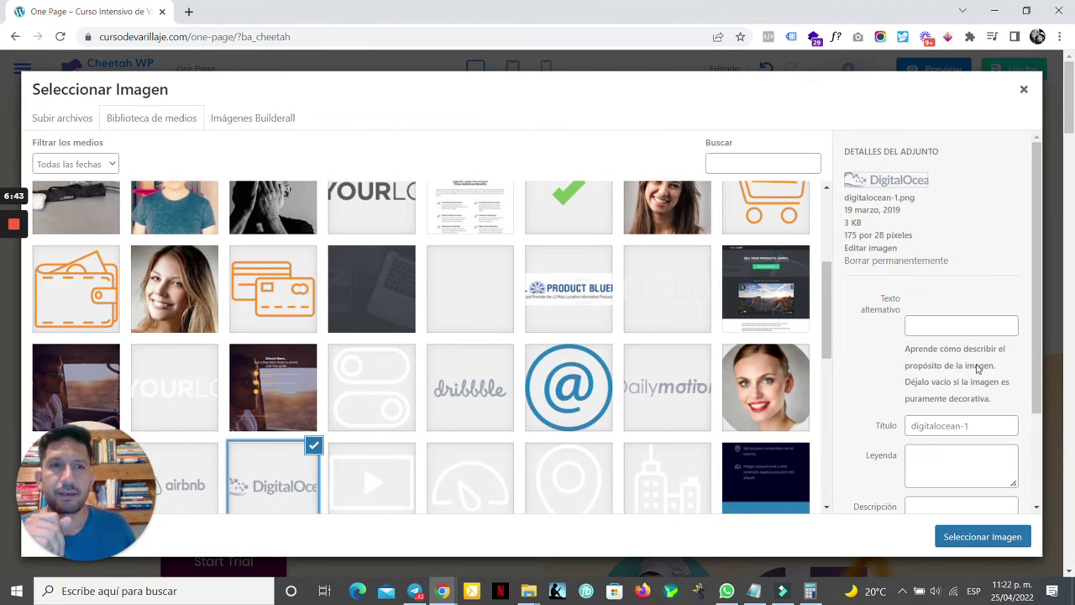
click(982, 538)
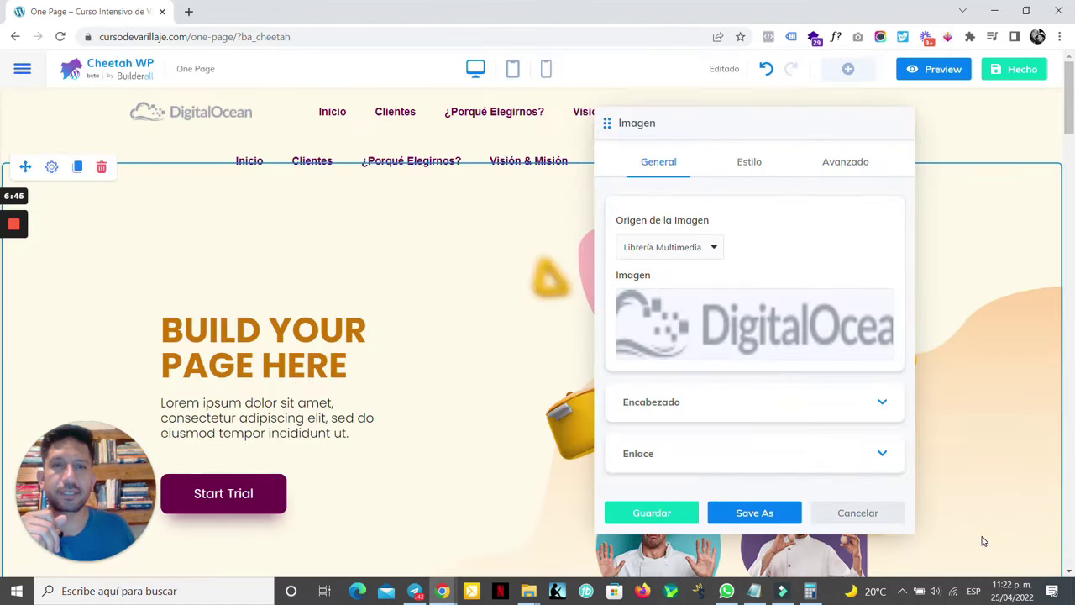
- Widen the upper row's logo column slightly to the right and publish the page
drag(715, 147, 723, 236)
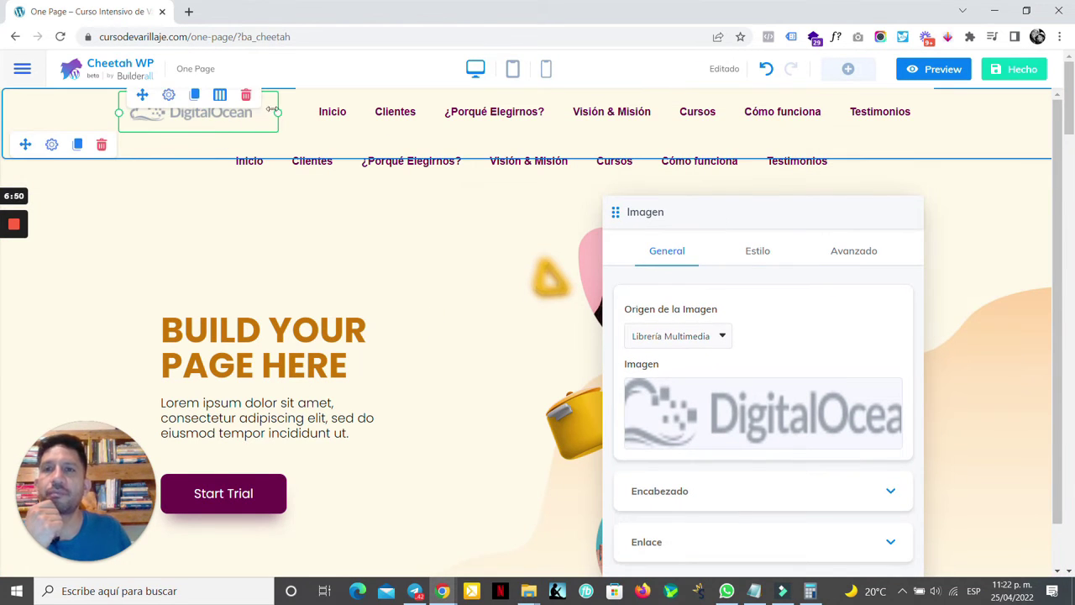
drag(278, 112, 284, 113)
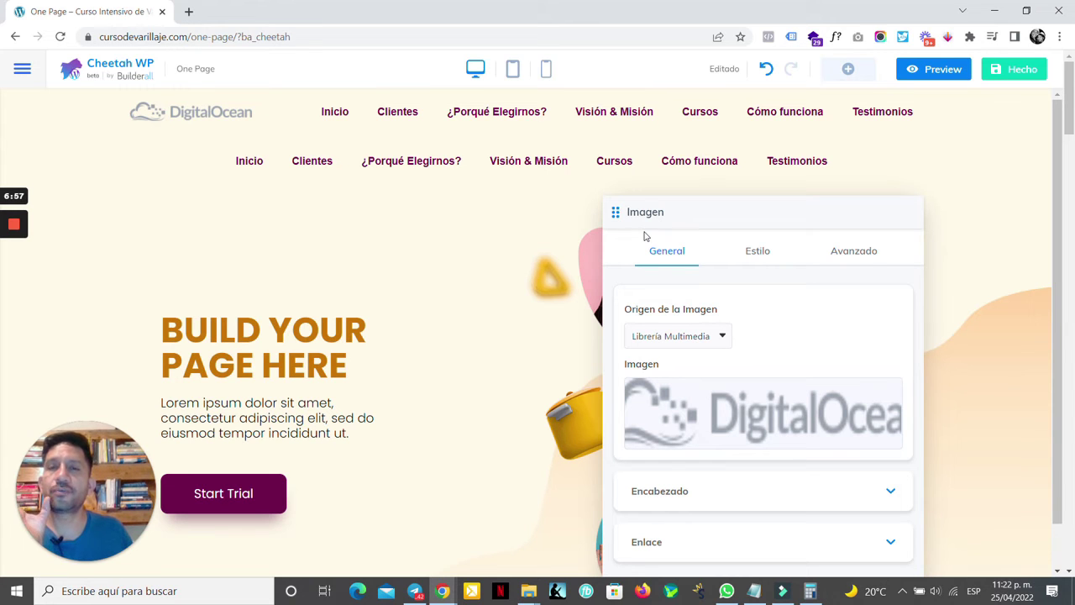
click(1016, 71)
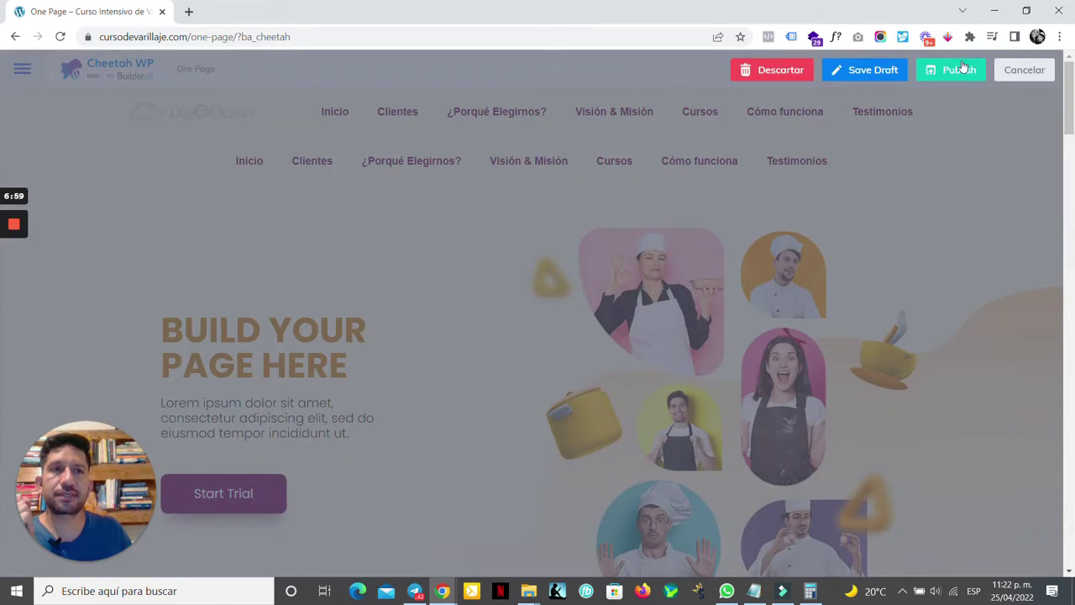
click(961, 69)
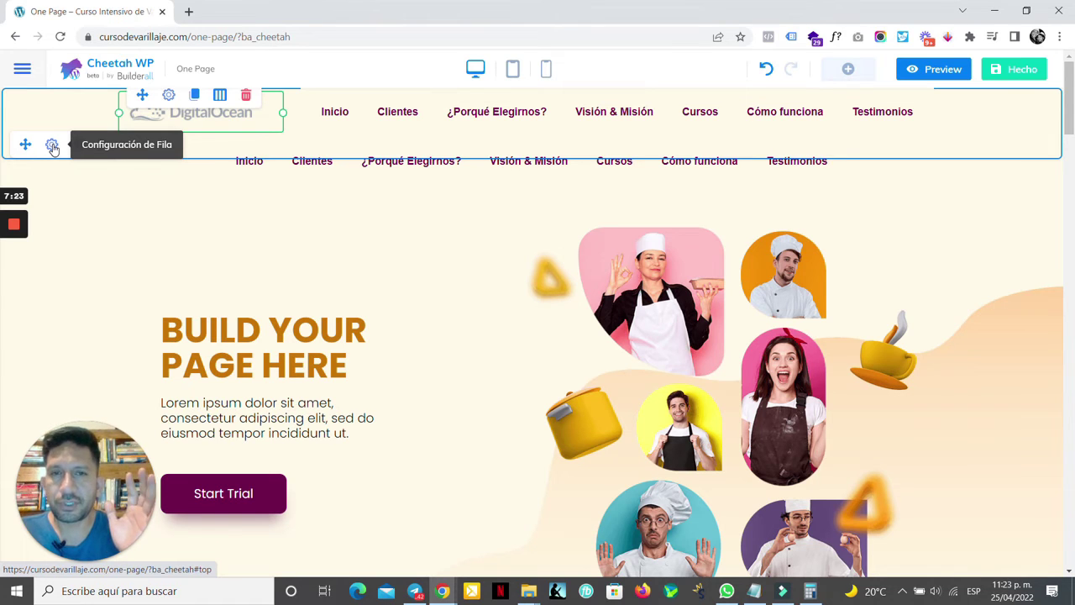
- Set the upper logo-and-menu row's visibility breakpoint to Sólo dispositivos de tamaño grande and save the row settings
click(94, 145)
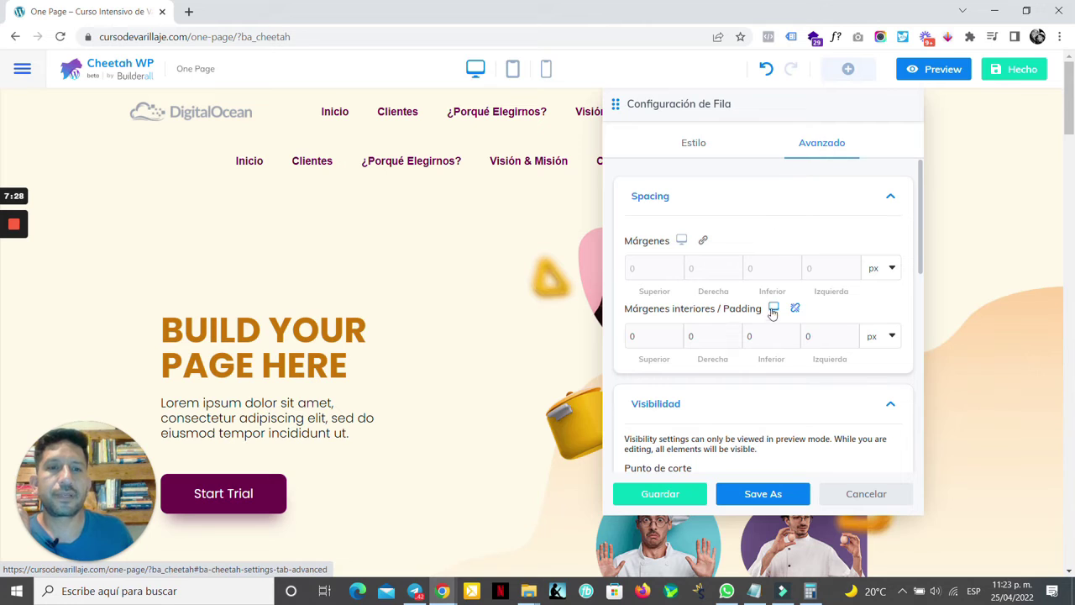
click(790, 202)
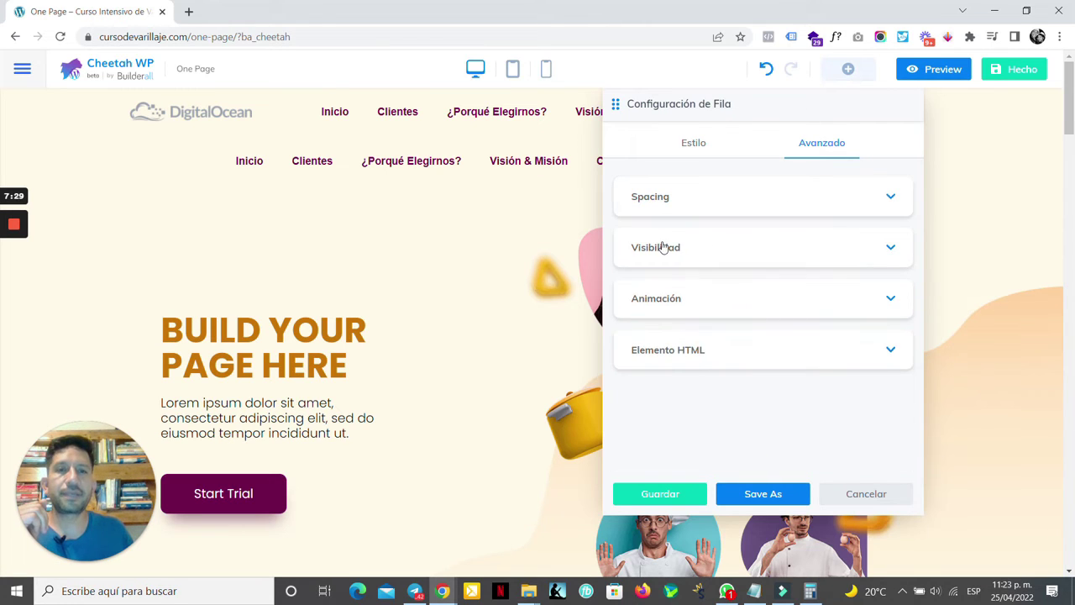
click(664, 245)
triple_click(621, 320)
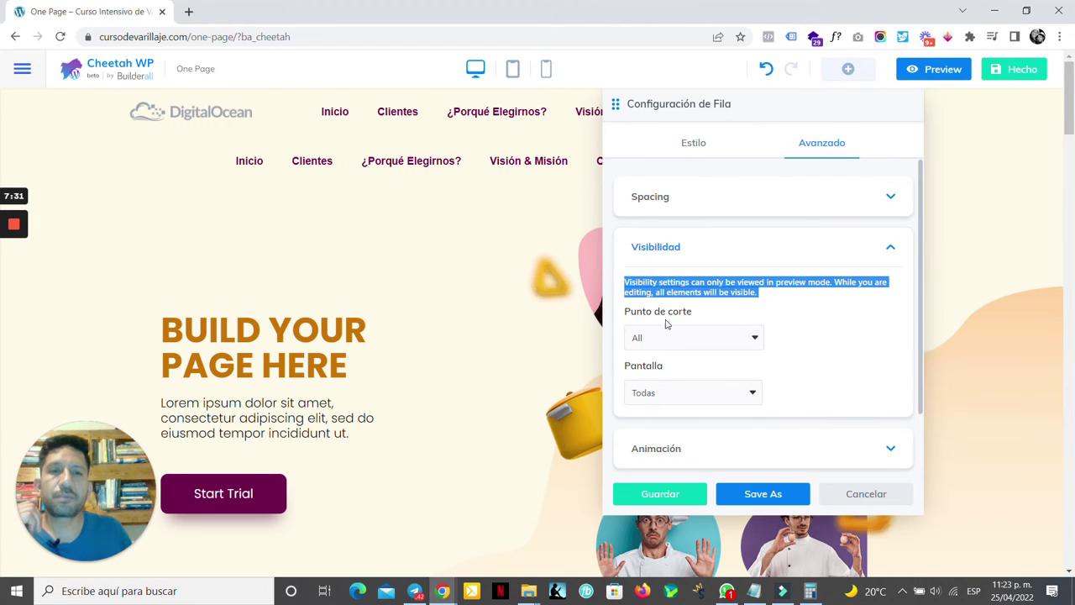
click(746, 341)
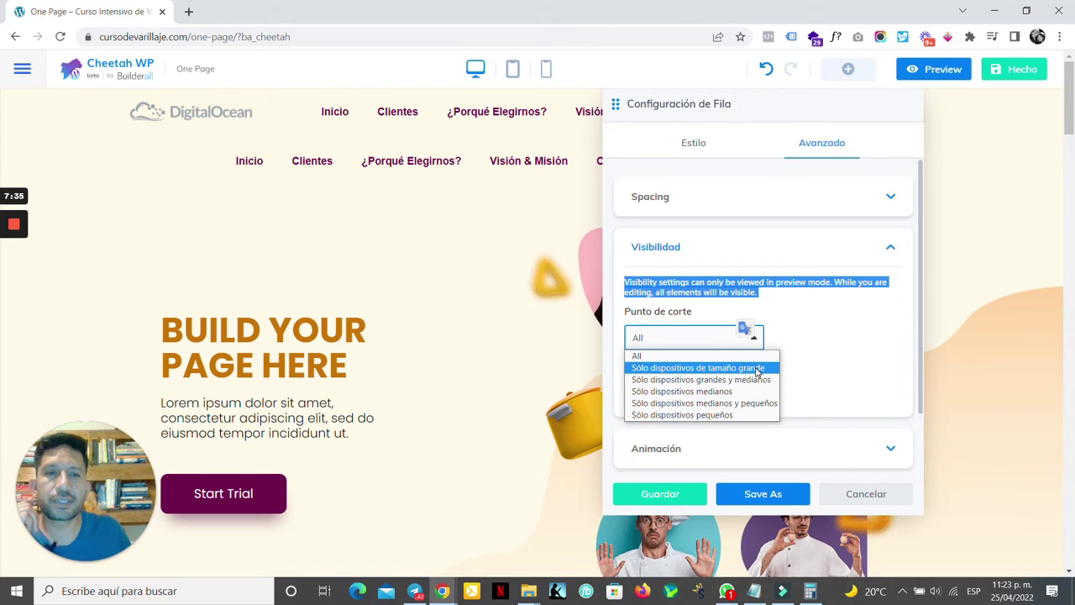
click(757, 372)
click(823, 340)
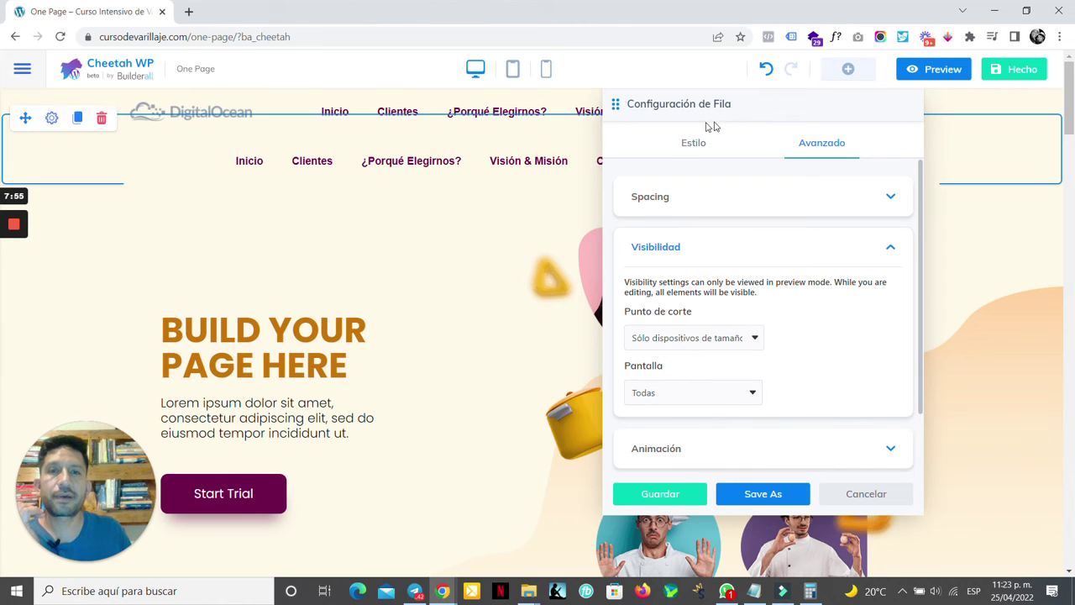
click(682, 493)
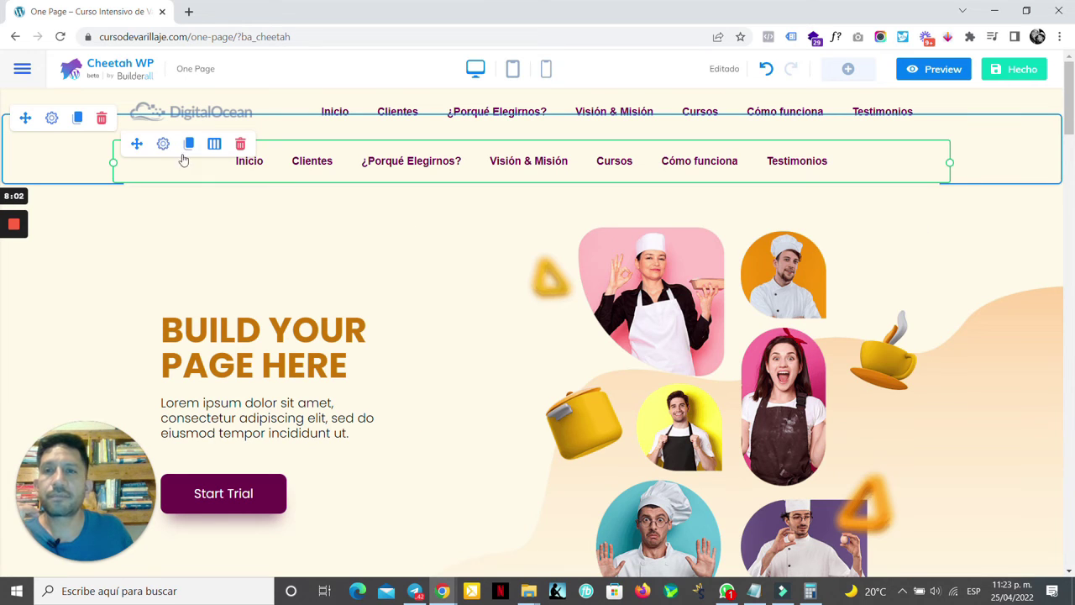
- Set the lower menu row's visibility breakpoint to Sólo dispositivos medianos y pequeños and save the row settings
click(51, 120)
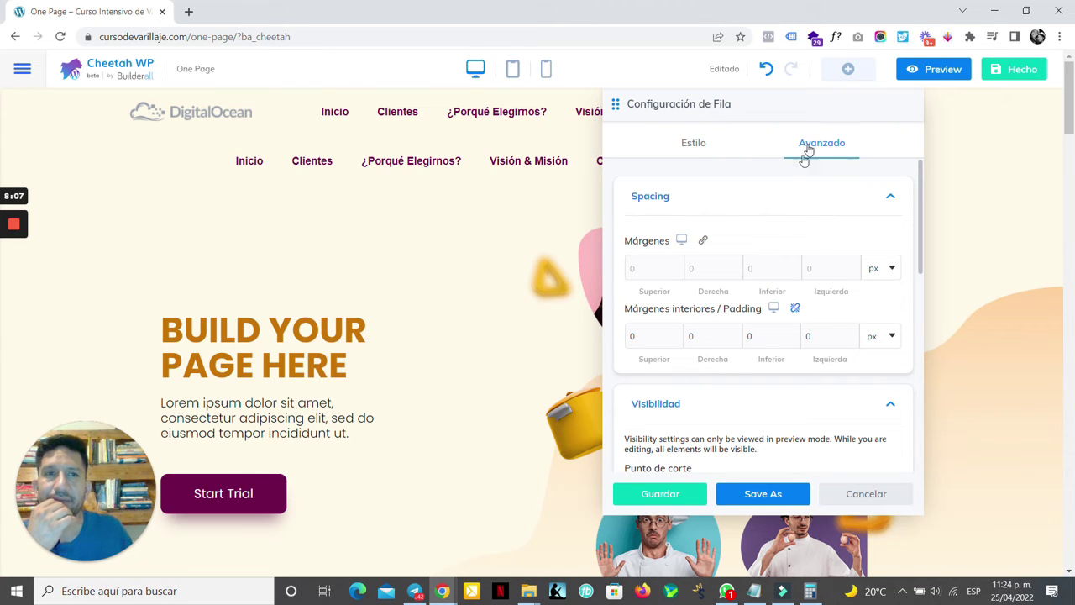
click(721, 212)
click(672, 261)
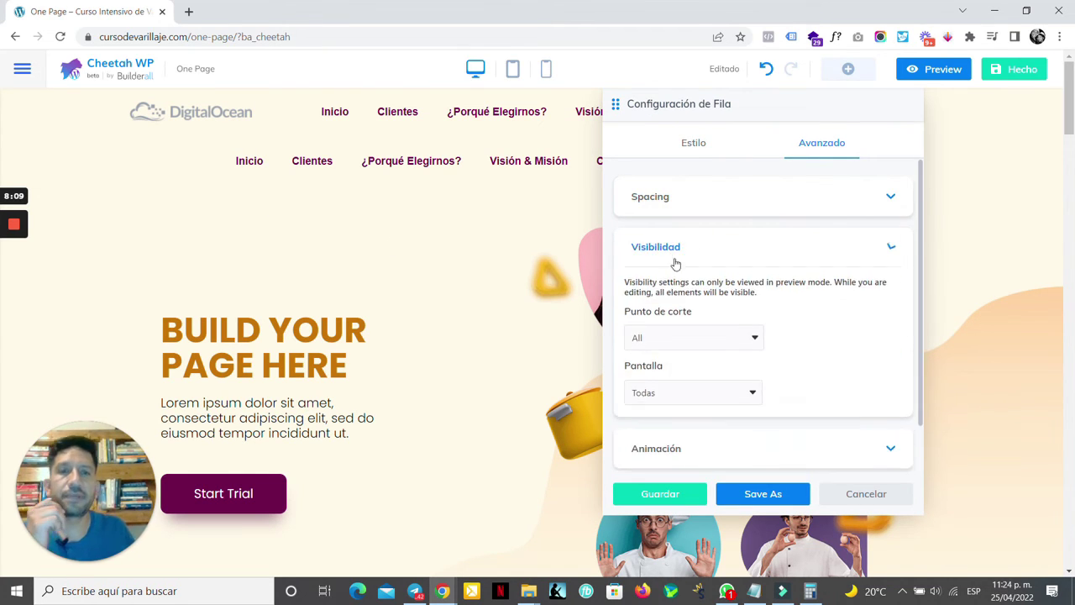
click(703, 340)
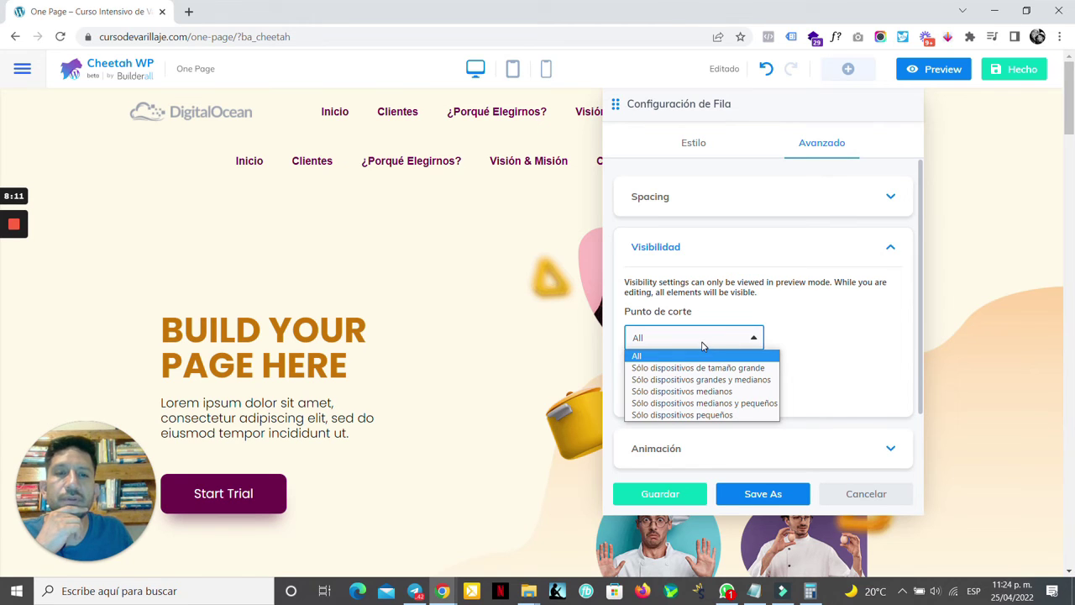
click(724, 405)
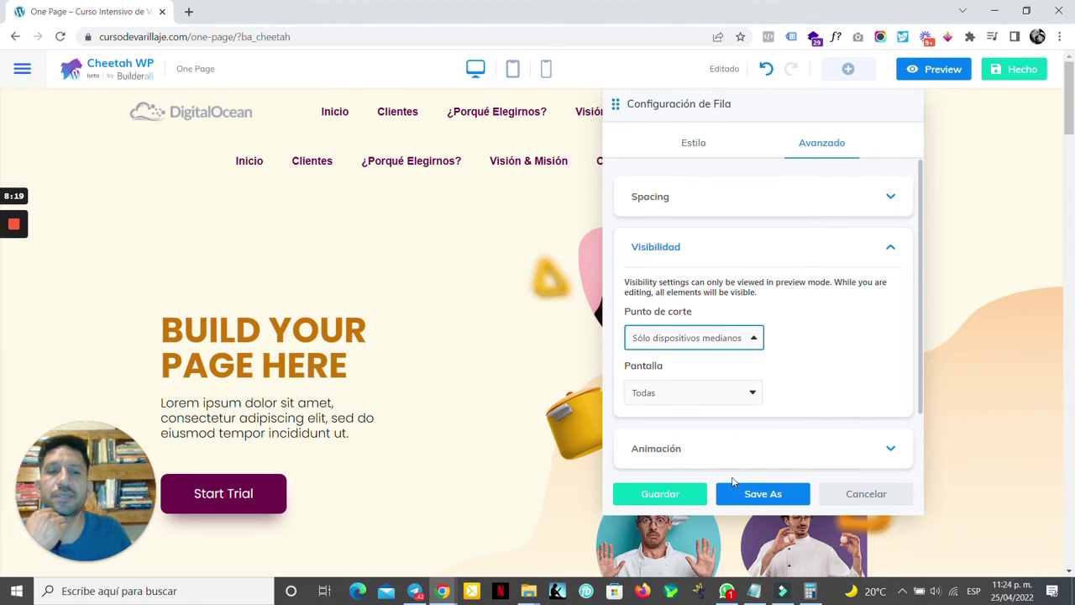
click(681, 498)
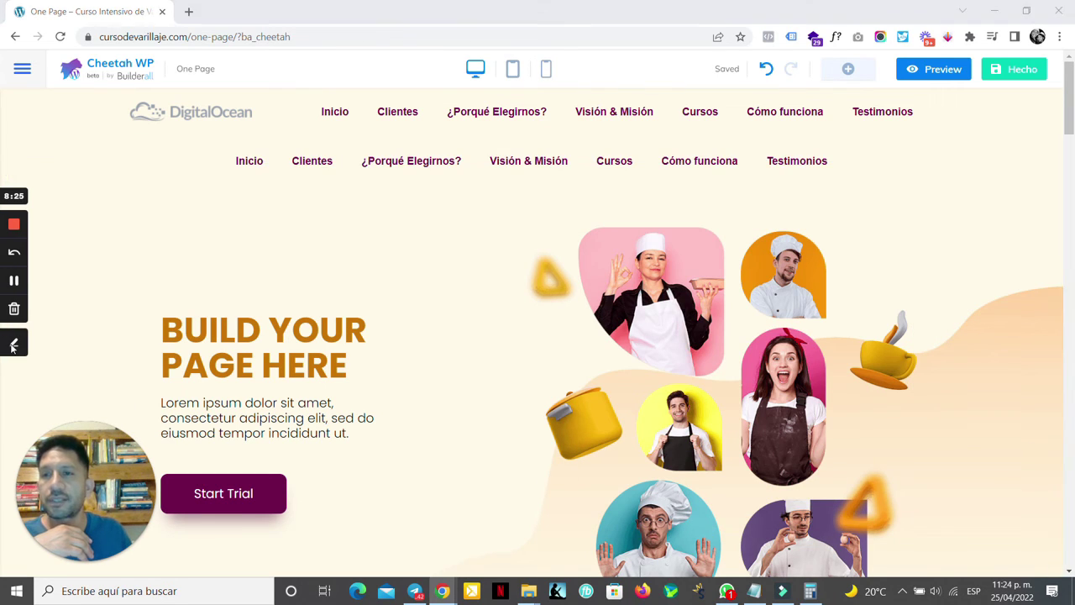
click(13, 342)
mouse_move(132, 98)
mouse_down()
mouse_move(81, 133)
mouse_move(123, 142)
mouse_up()
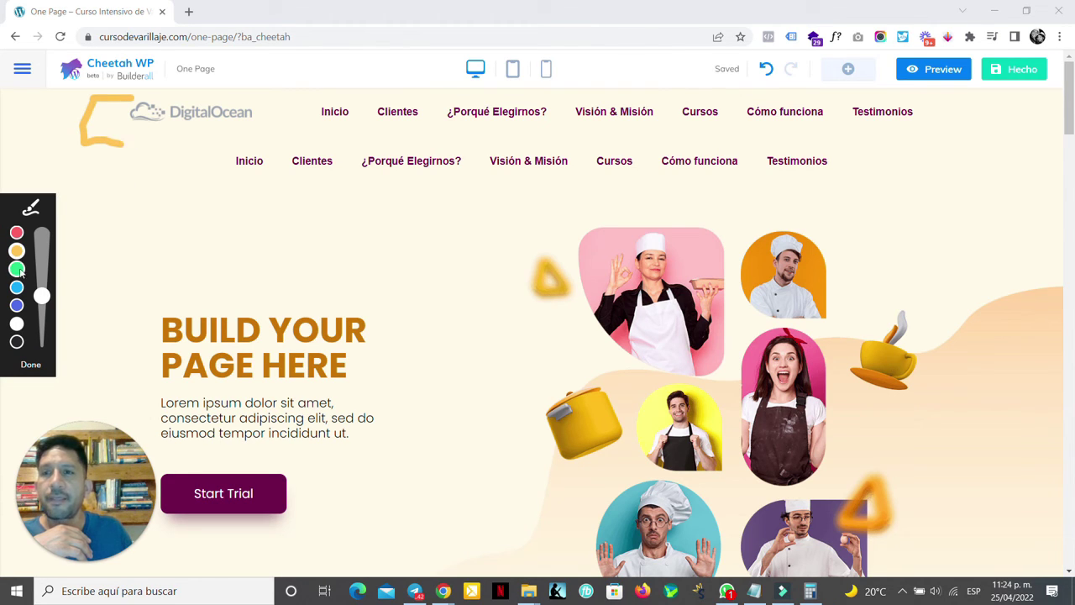
click(18, 232)
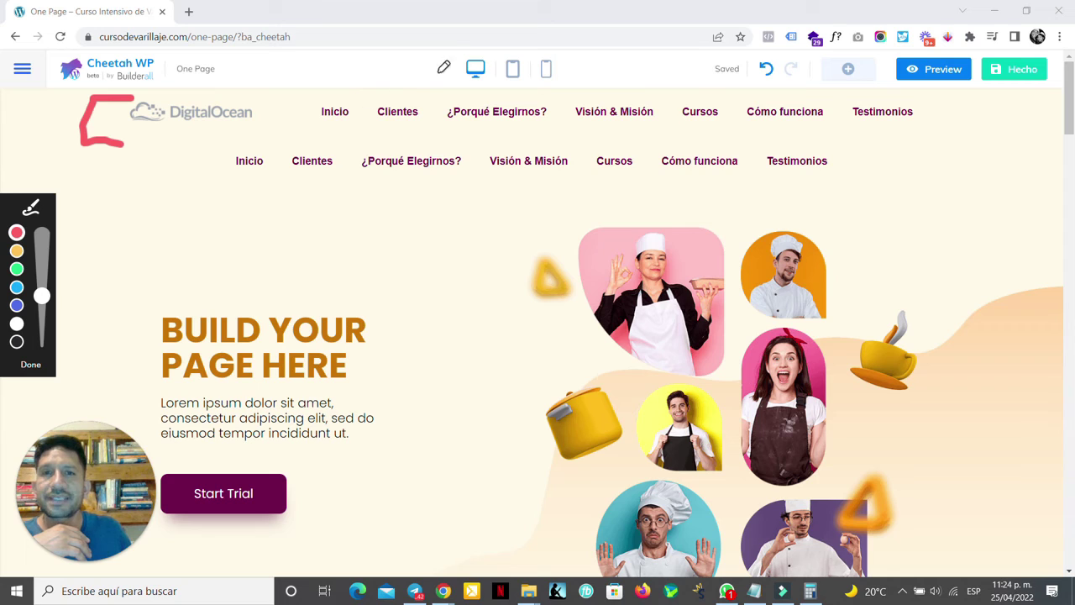
mouse_move(458, 52)
mouse_down()
mouse_move(450, 71)
mouse_move(502, 73)
mouse_move(476, 38)
mouse_move(454, 46)
mouse_move(307, 36)
mouse_move(145, 91)
mouse_move(179, 82)
mouse_up()
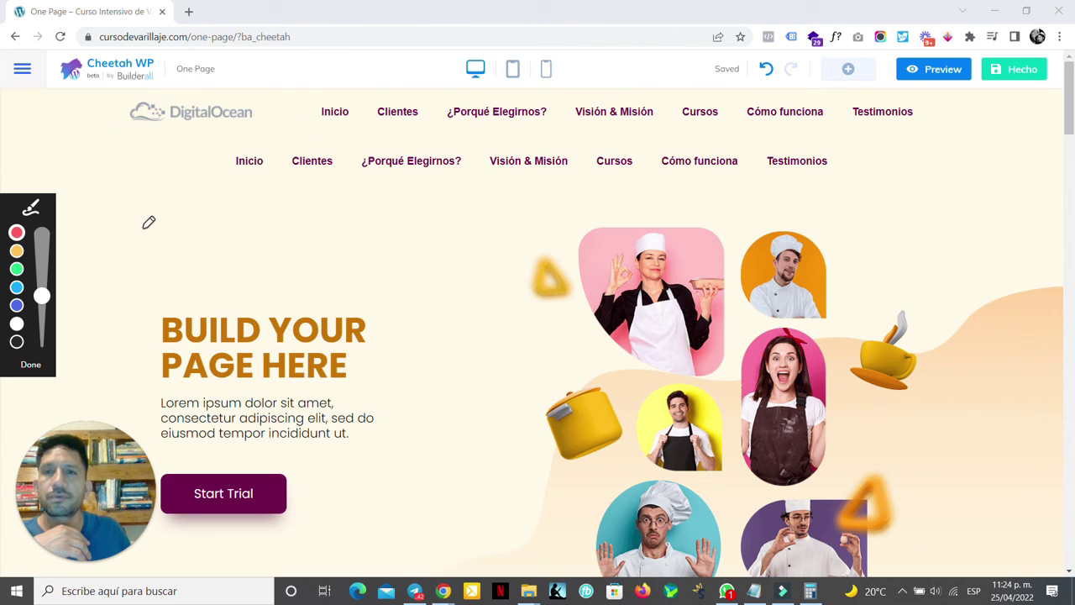
click(16, 288)
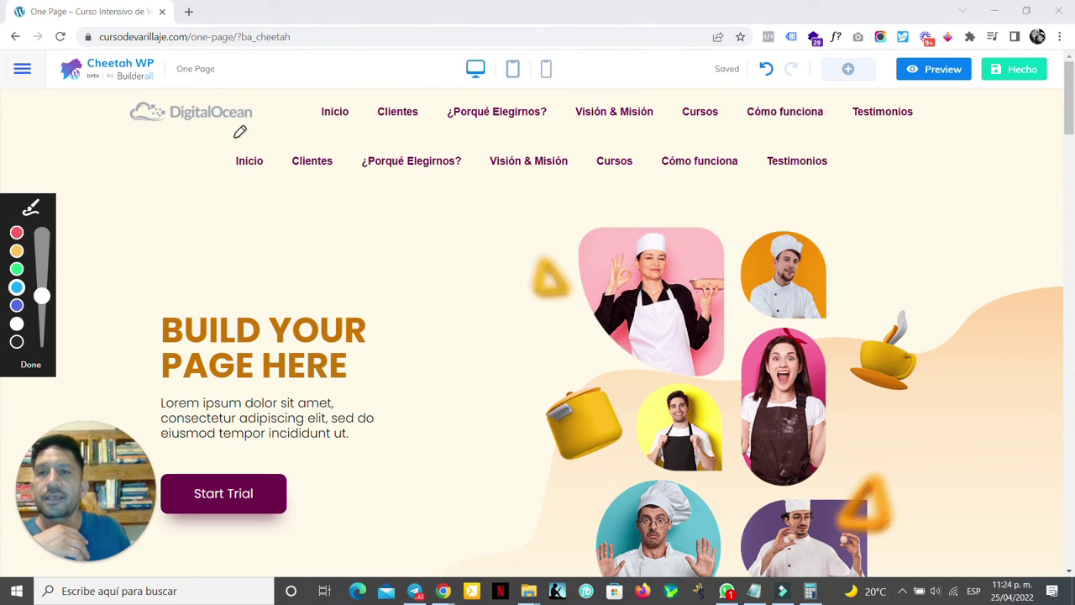
mouse_move(237, 134)
mouse_down()
mouse_move(208, 147)
mouse_move(212, 181)
mouse_move(246, 182)
mouse_up()
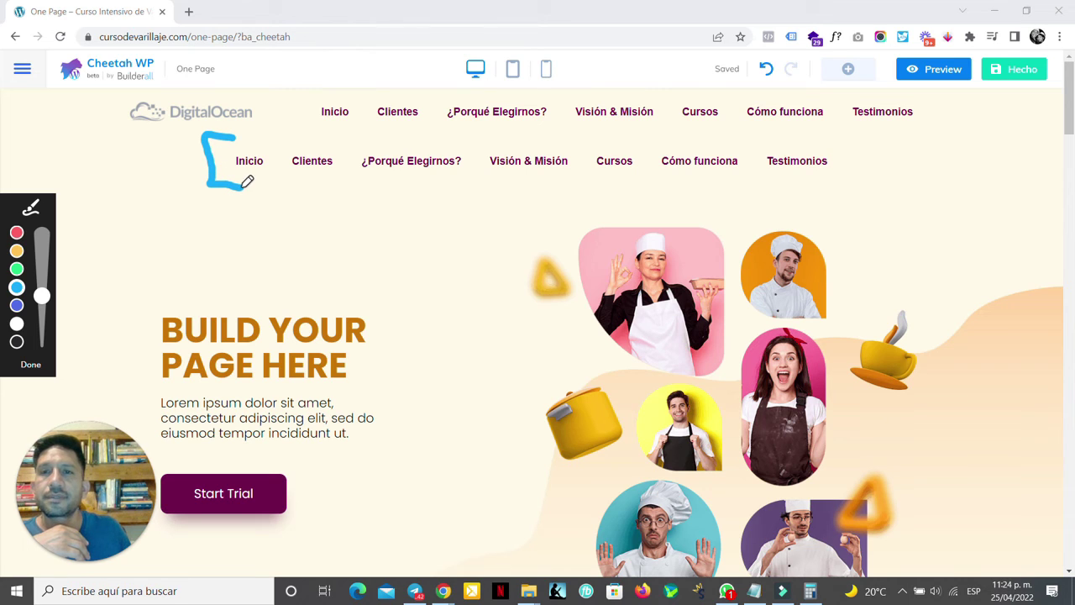
mouse_move(502, 54)
mouse_down()
mouse_move(496, 74)
mouse_move(537, 82)
mouse_move(561, 72)
mouse_move(546, 47)
mouse_move(497, 54)
mouse_up()
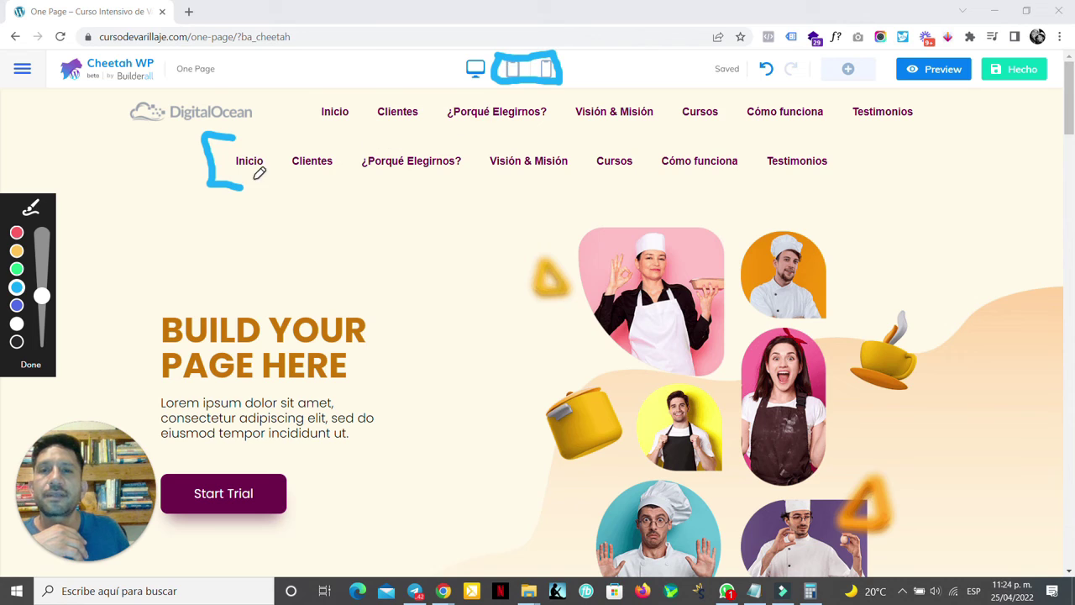
drag(228, 144, 490, 36)
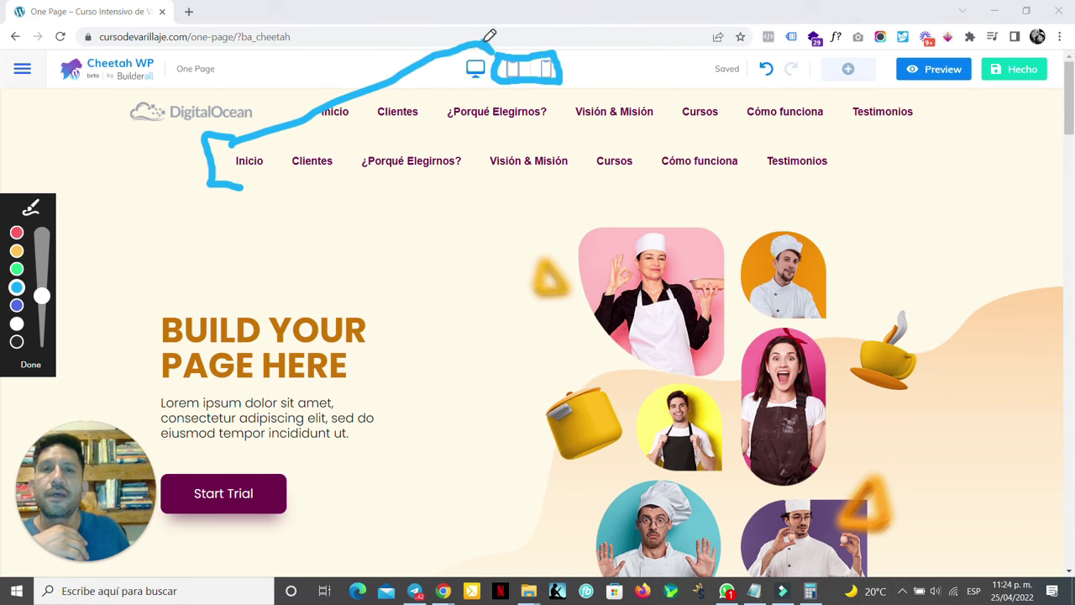
click(40, 368)
- Publish the page and check the live menu at tablet and phone window widths, then restore the maximised window
click(1012, 69)
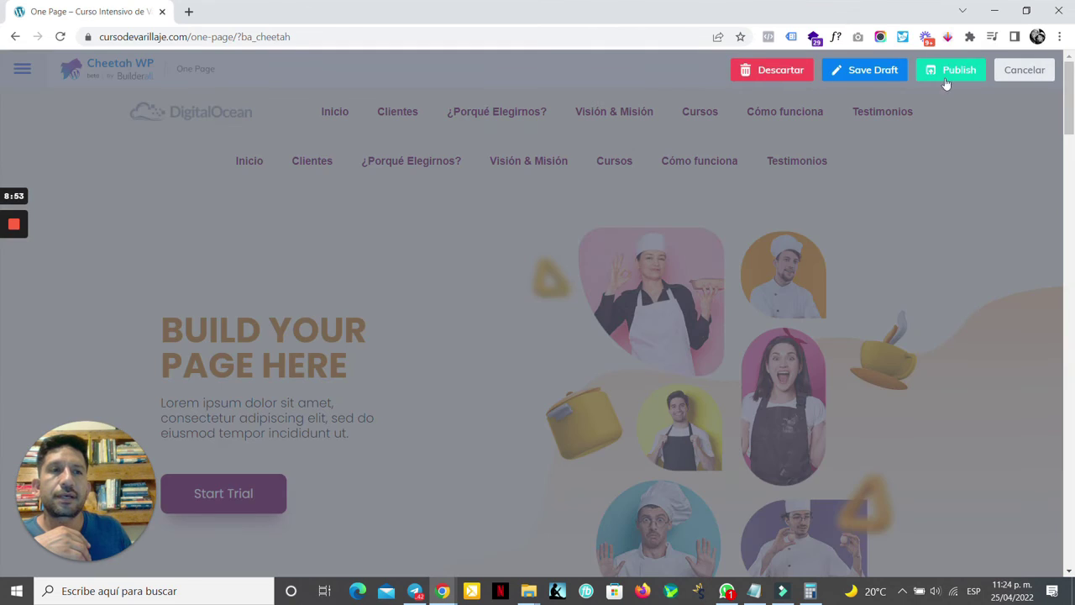
click(949, 71)
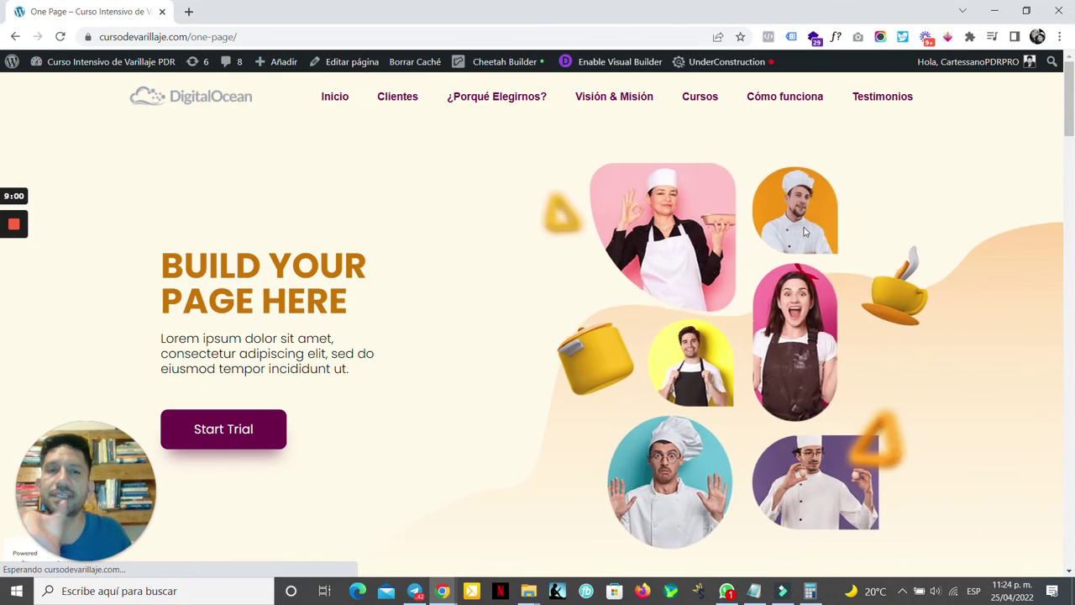
click(1027, 9)
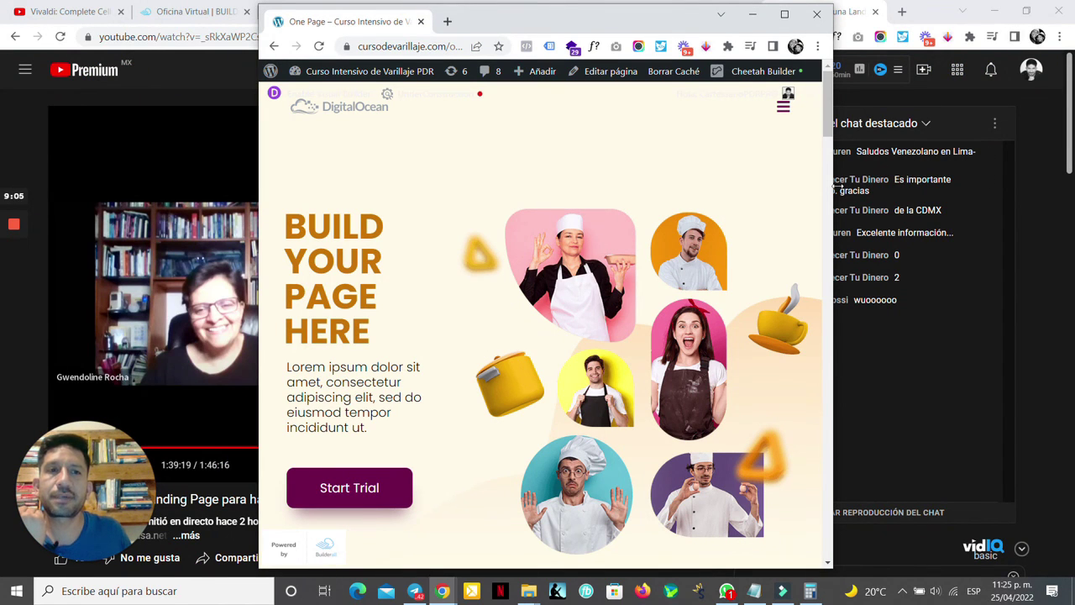
drag(834, 191, 608, 199)
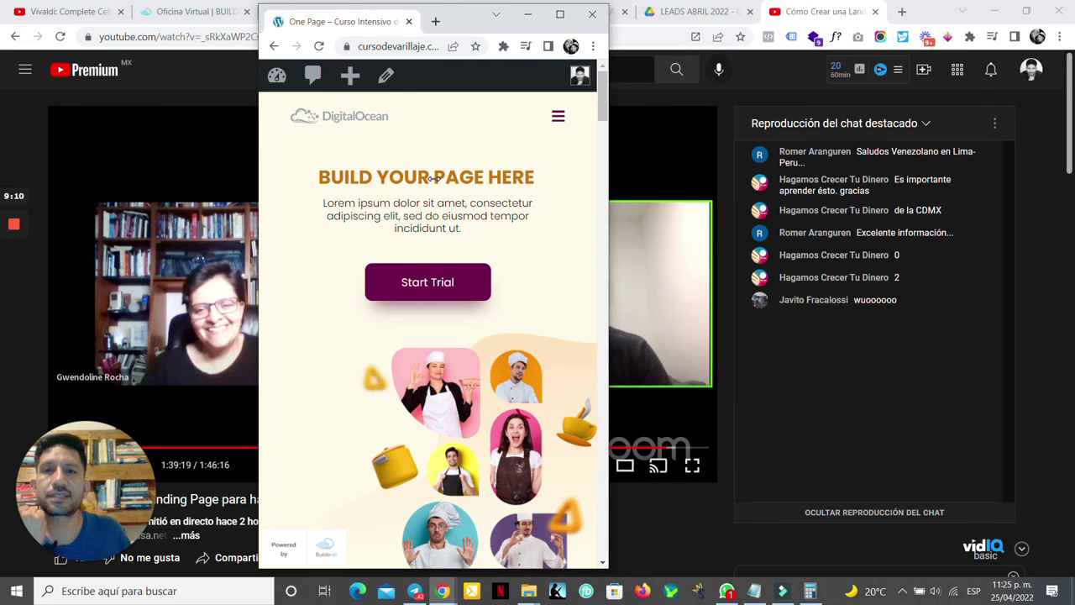
click(572, 14)
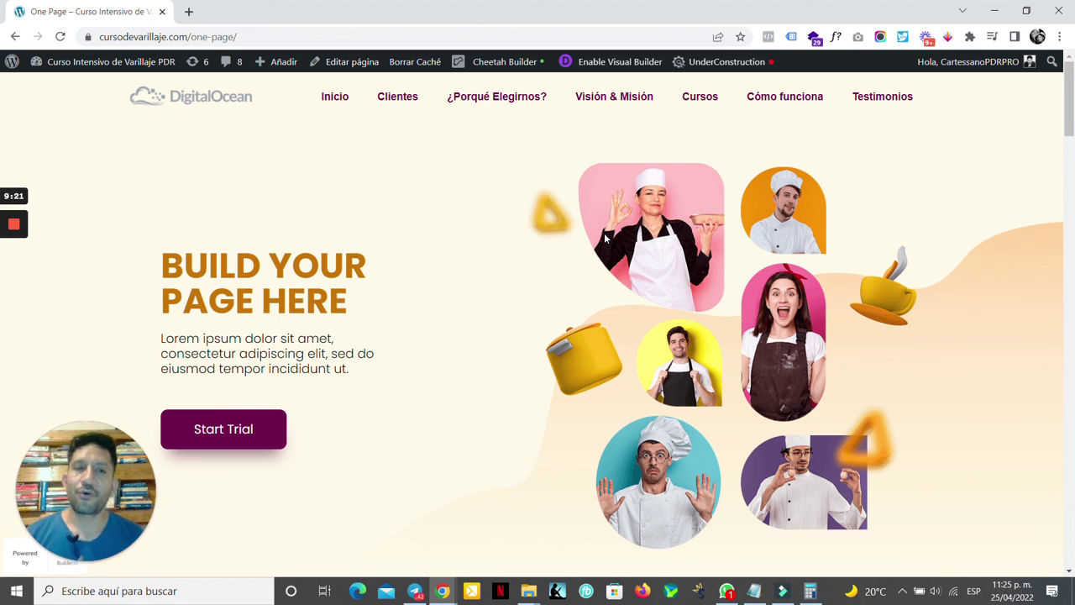
mouse_move(10, 208)
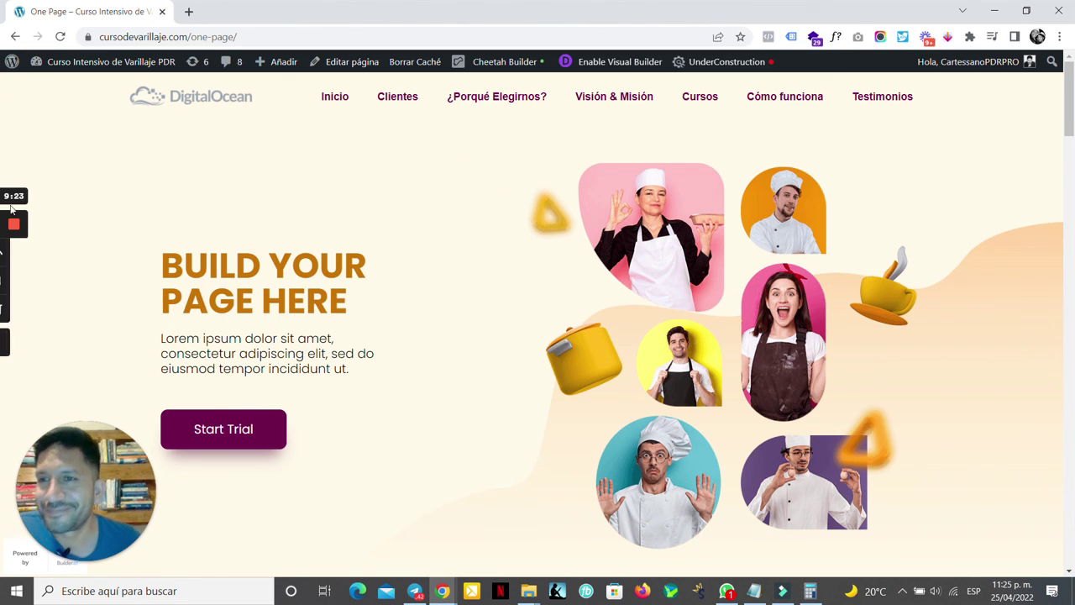